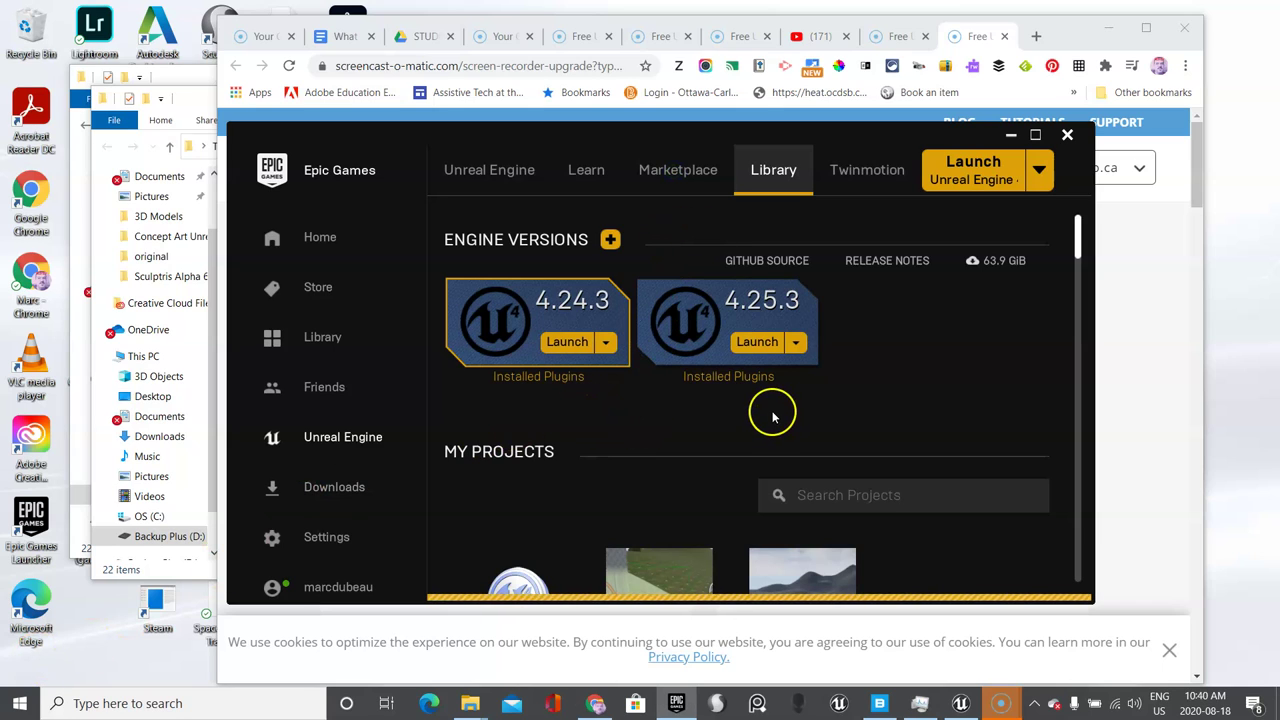
Open the Permanently Free Collection in the Unreal Engine Marketplace.
{"action": "left_click", "coordinate": [668, 166]}
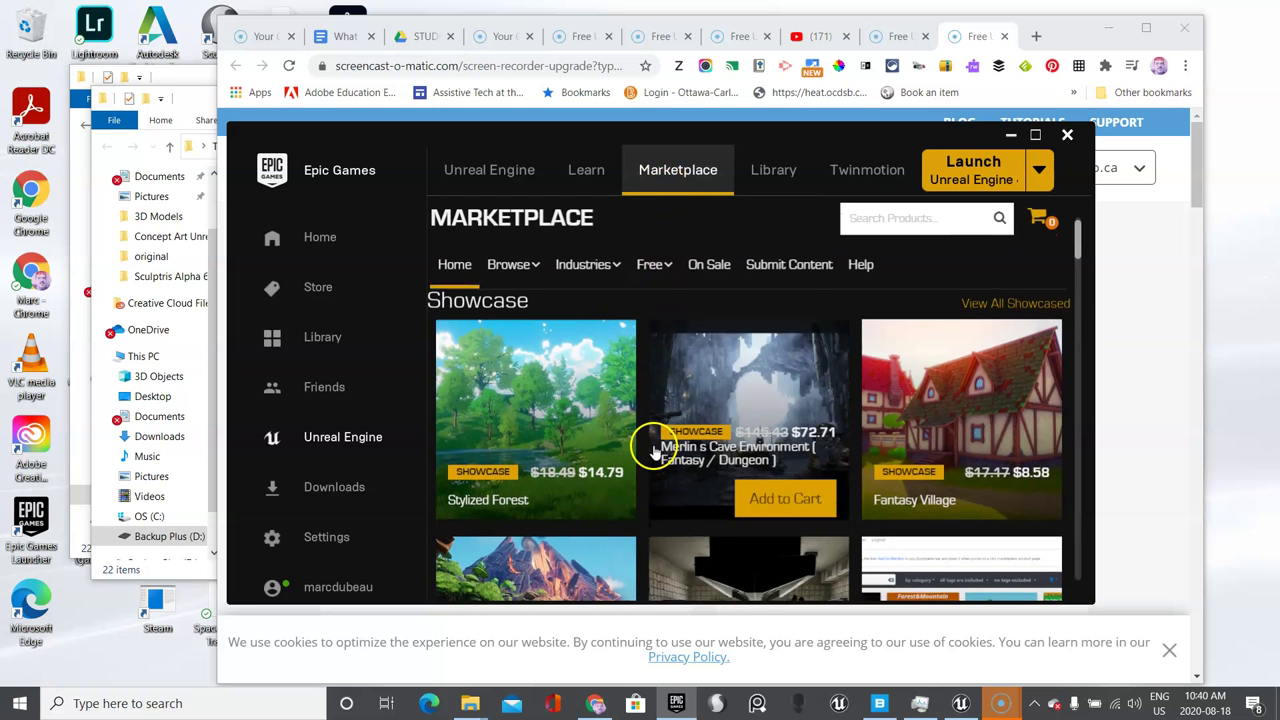
{"action": "mouse_move", "coordinate": [651, 264]}
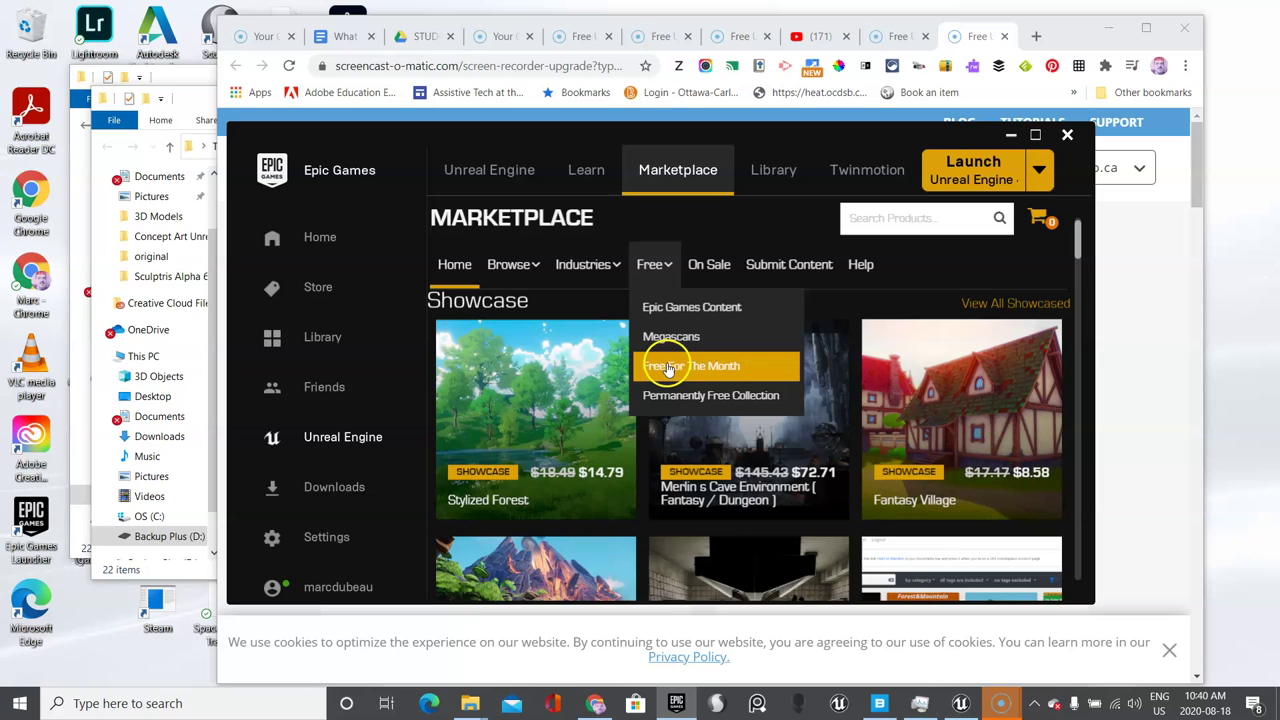
{"action": "left_click", "coordinate": [712, 396]}
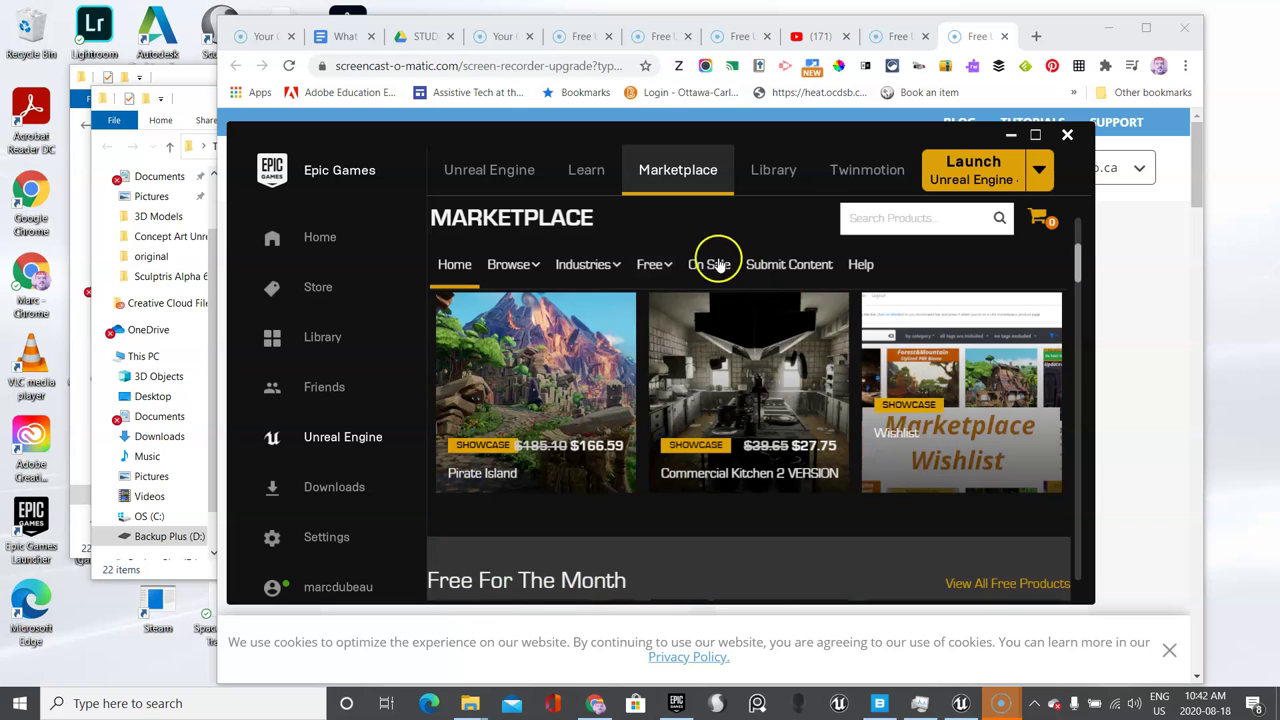
{"action": "left_click", "coordinate": [663, 255]}
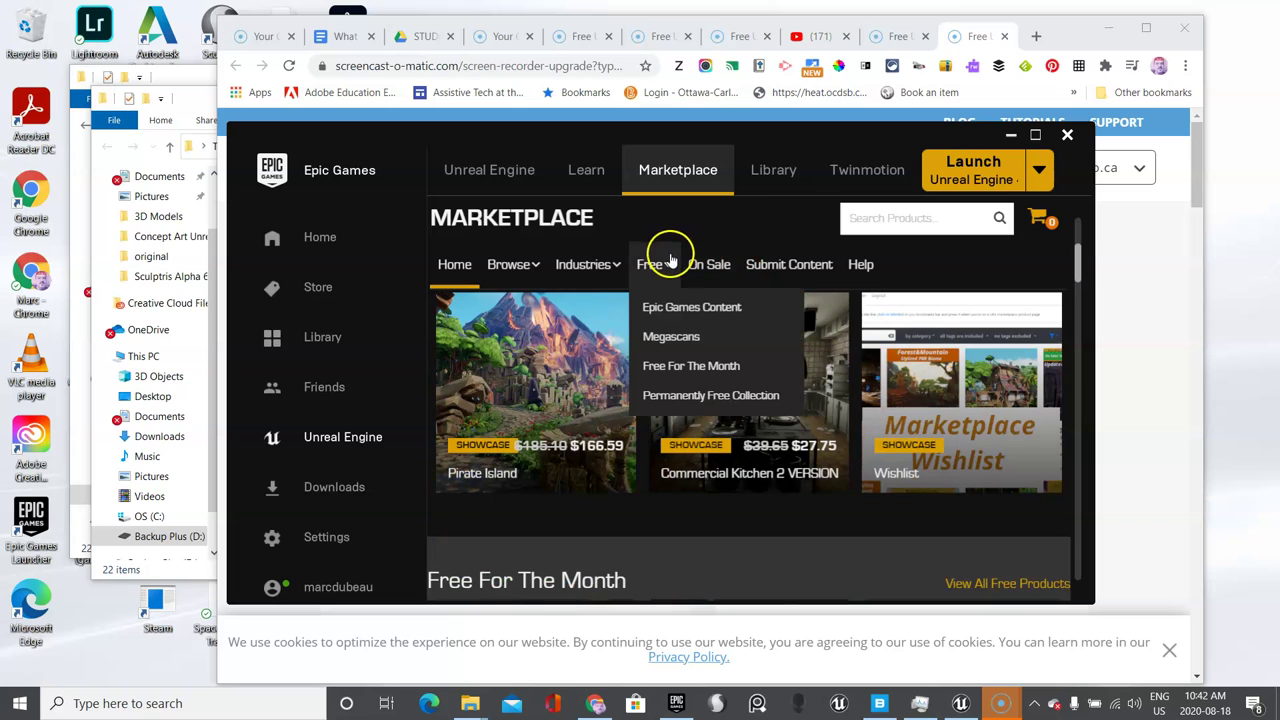
{"action": "left_click", "coordinate": [689, 396]}
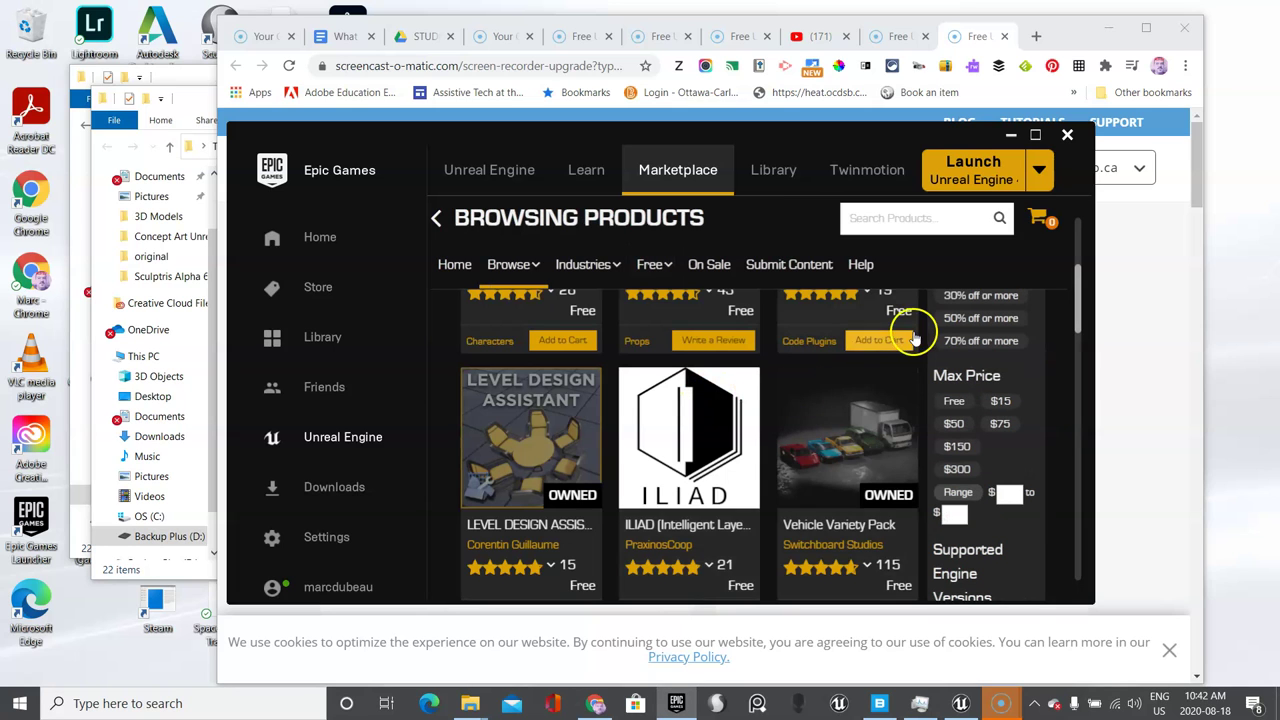
Search the filter tags for "tree" and add the TREES tag to the free collection's filters.
{"action": "left_click_drag", "start_coordinate": [1079, 305], "coordinate": [1080, 248]}
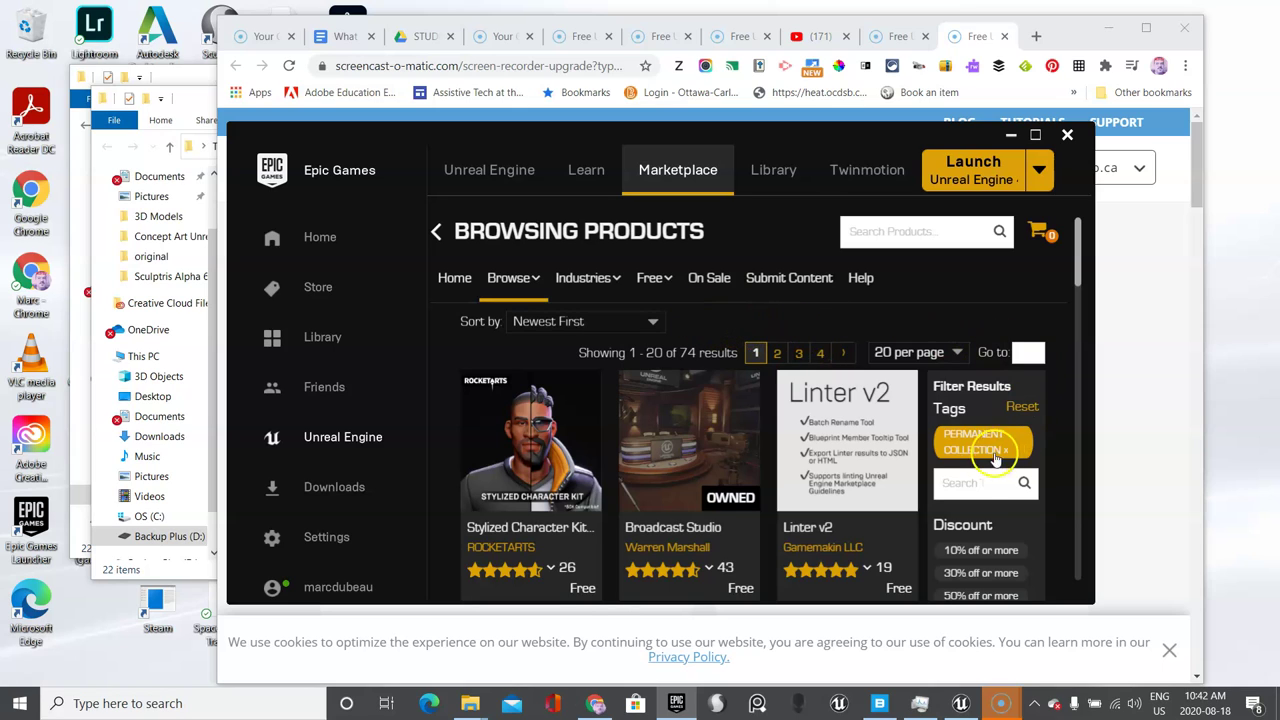
{"action": "left_click", "coordinate": [968, 480]}
{"action": "type", "text": "tree"}
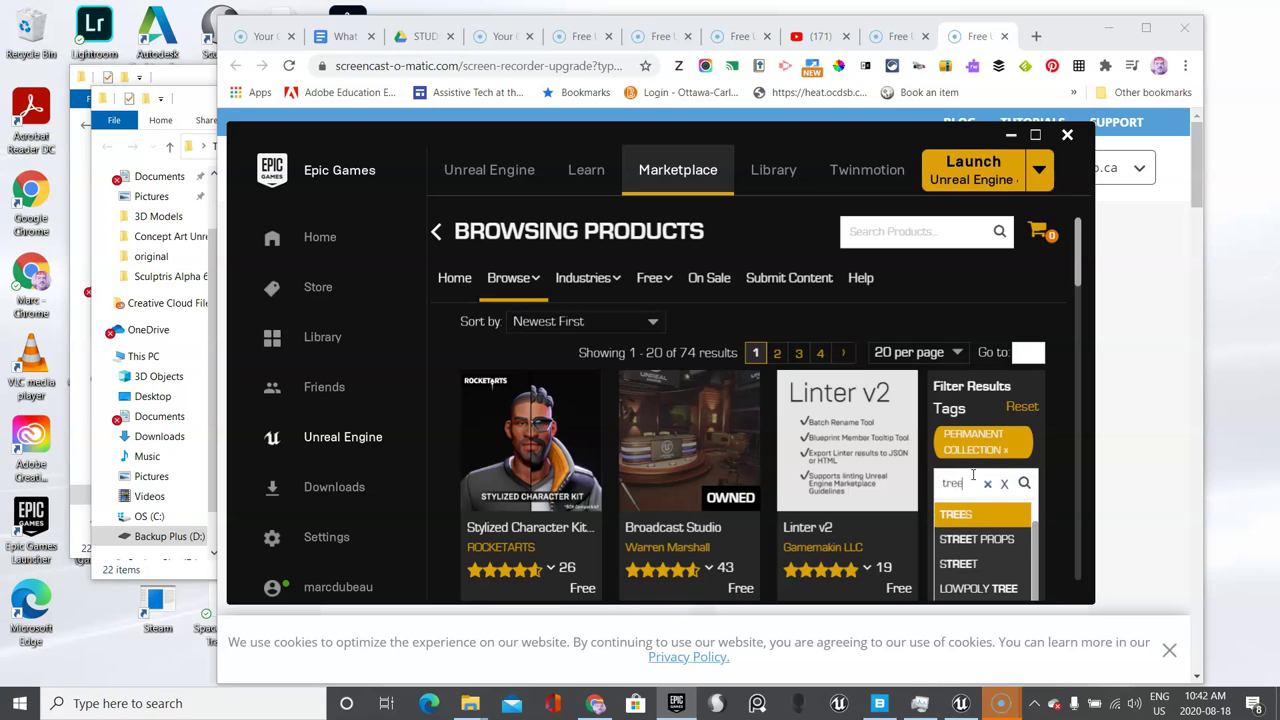
{"action": "left_click", "coordinate": [1040, 554]}
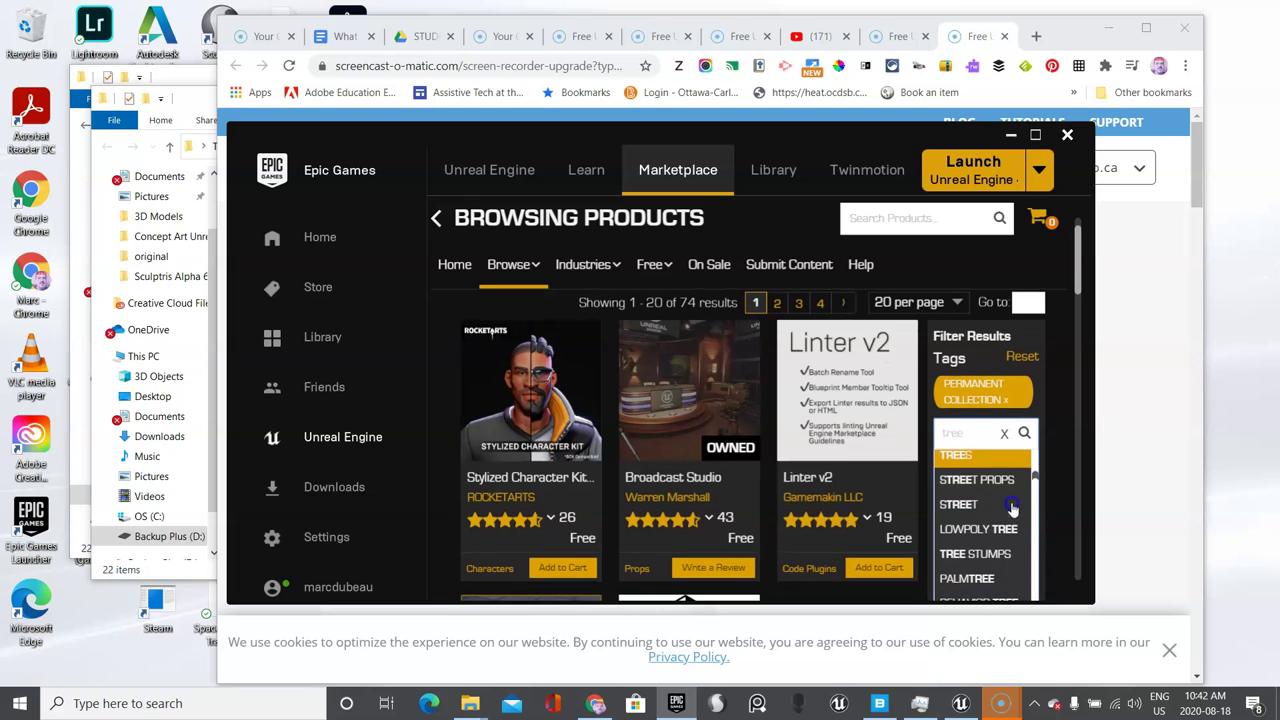
{"action": "left_click", "coordinate": [962, 464]}
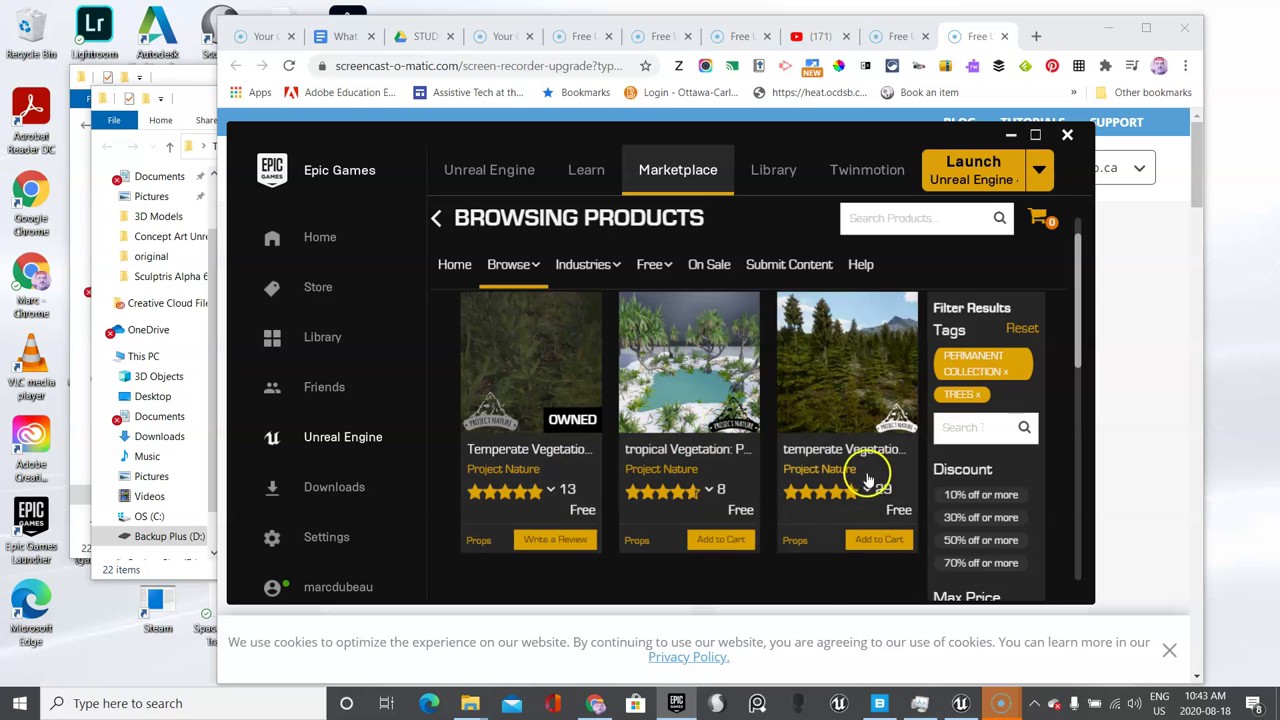
Open the product page of the "temperate Vegetation: Spruce Forest" asset from the filtered results.
{"action": "left_click", "coordinate": [857, 432]}
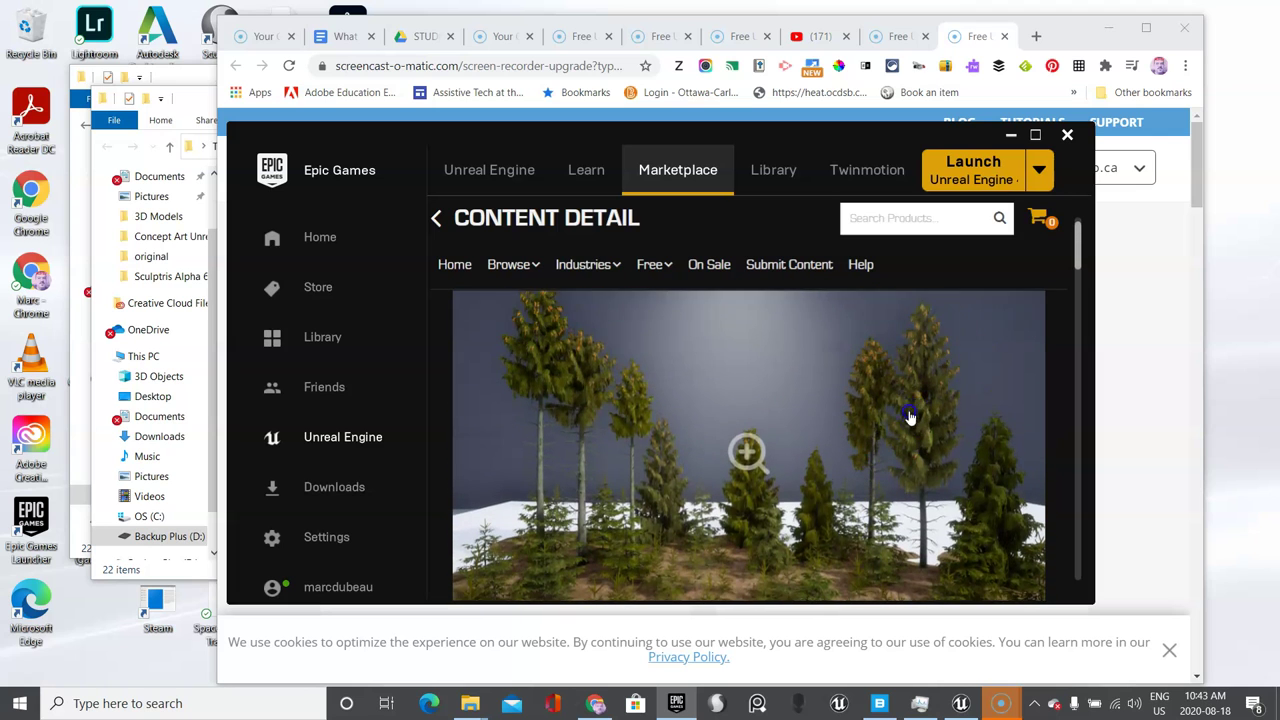
{"action": "scroll", "coordinate": [703, 459], "scroll_direction": "down", "scroll_amount": 3}
{"action": "left_click", "coordinate": [620, 545]}
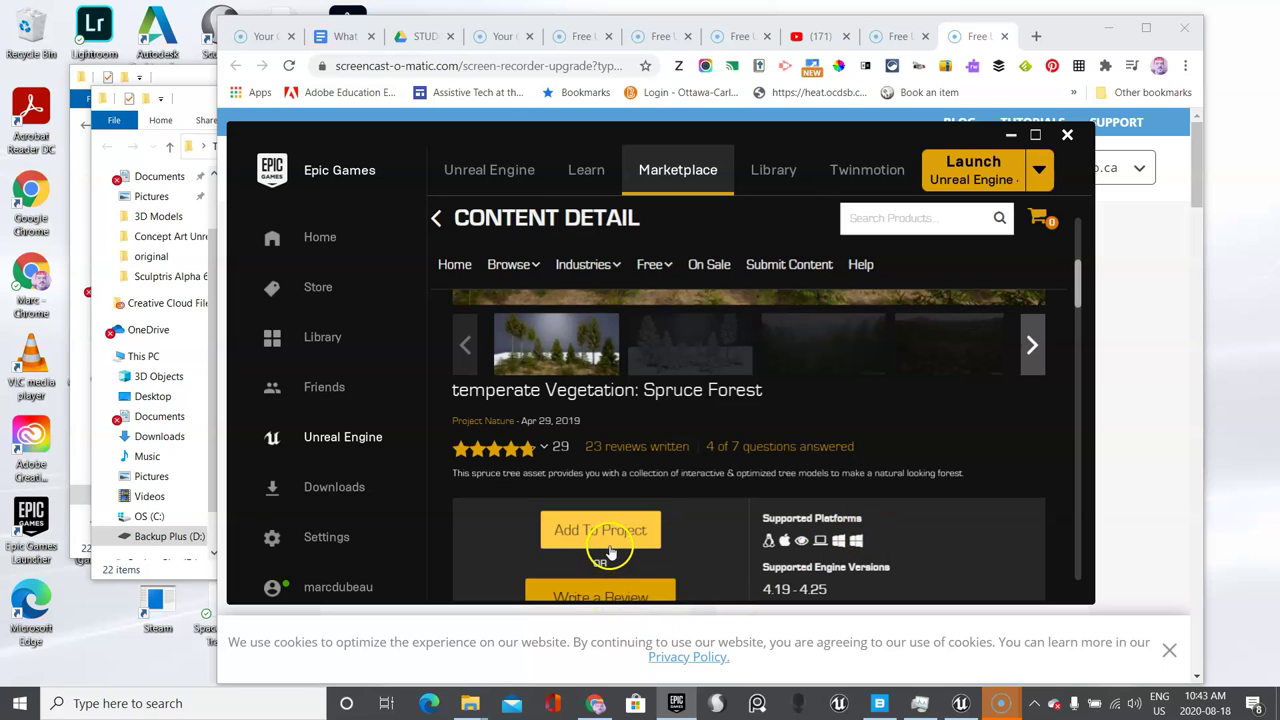
{"action": "scroll", "coordinate": [607, 540], "scroll_direction": "down", "scroll_amount": 1}
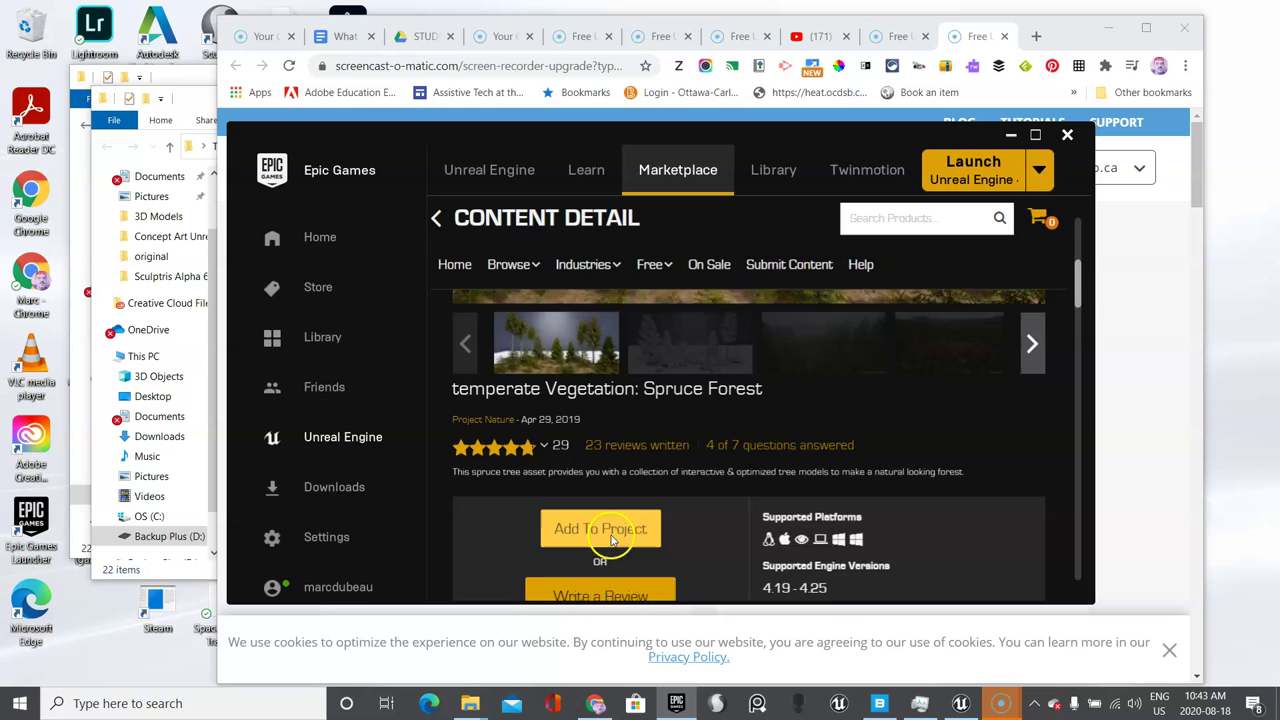
{"action": "left_click", "coordinate": [611, 484]}
{"action": "scroll", "coordinate": [632, 483], "scroll_direction": "up", "scroll_amount": 3}
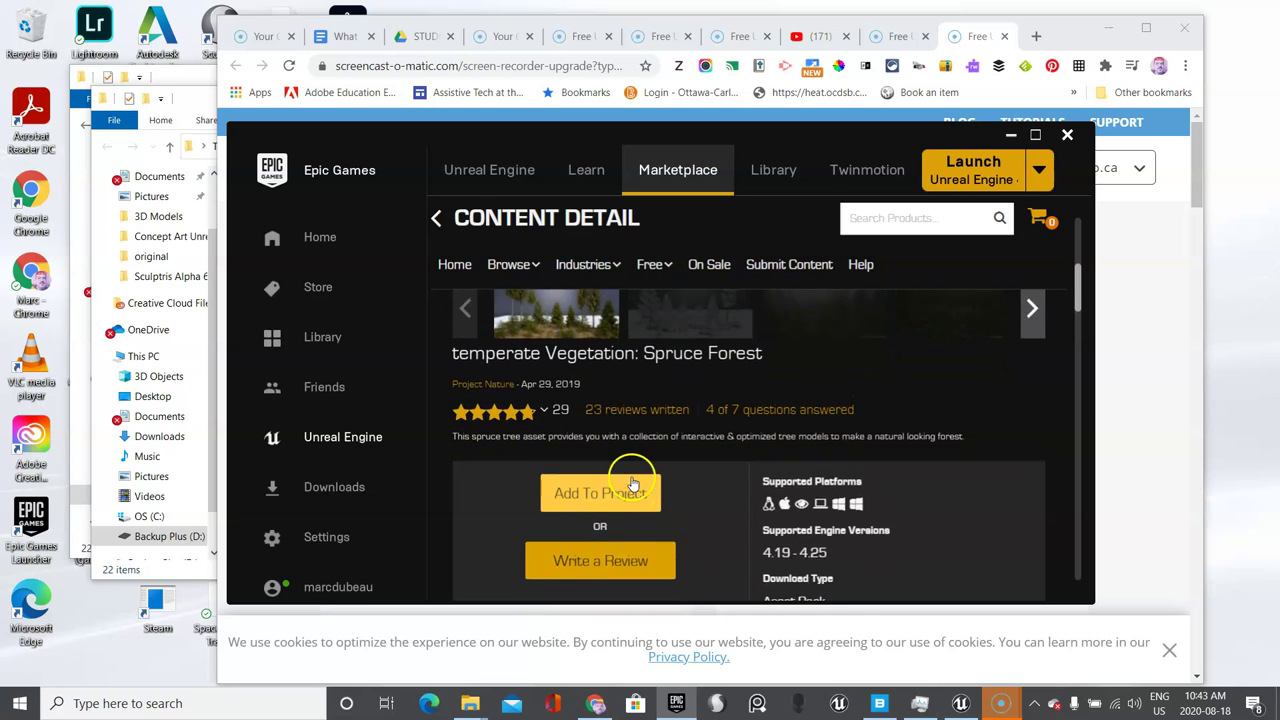
{"action": "scroll", "coordinate": [632, 483], "scroll_direction": "down", "scroll_amount": 2}
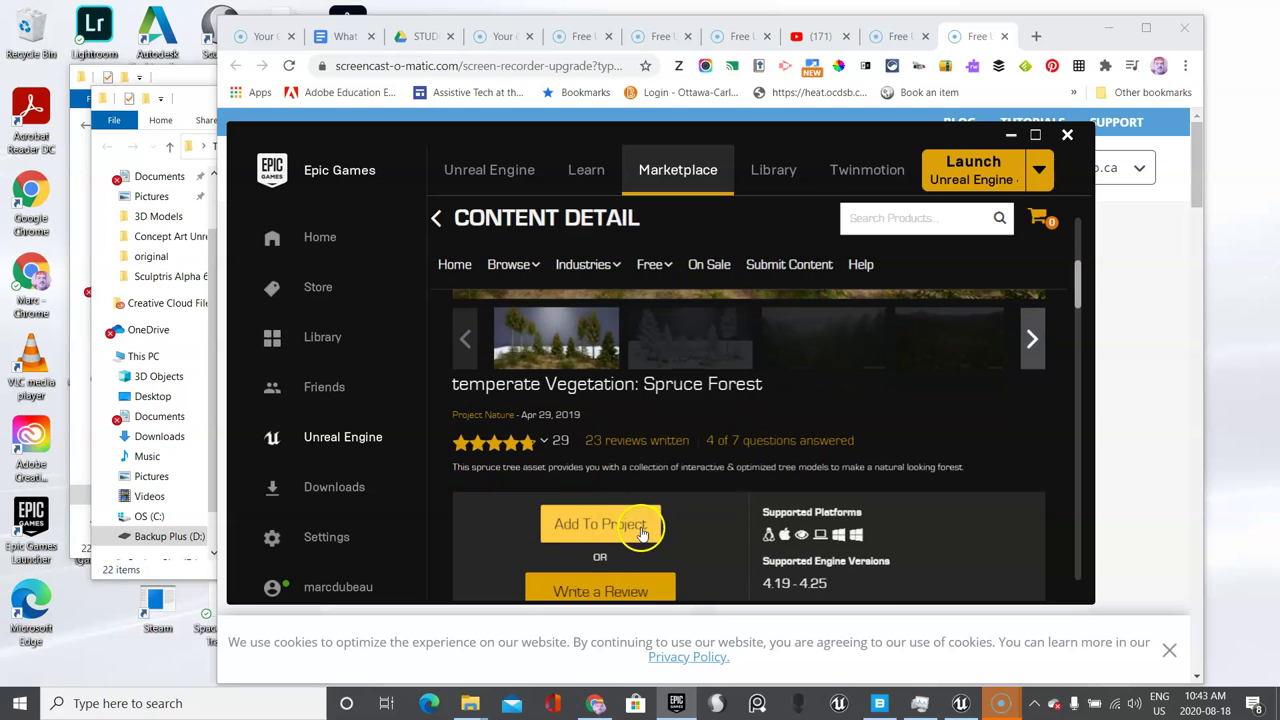
Add the temperate Vegetation: Spruce Forest asset to MyProject2.
{"action": "left_click", "coordinate": [633, 533]}
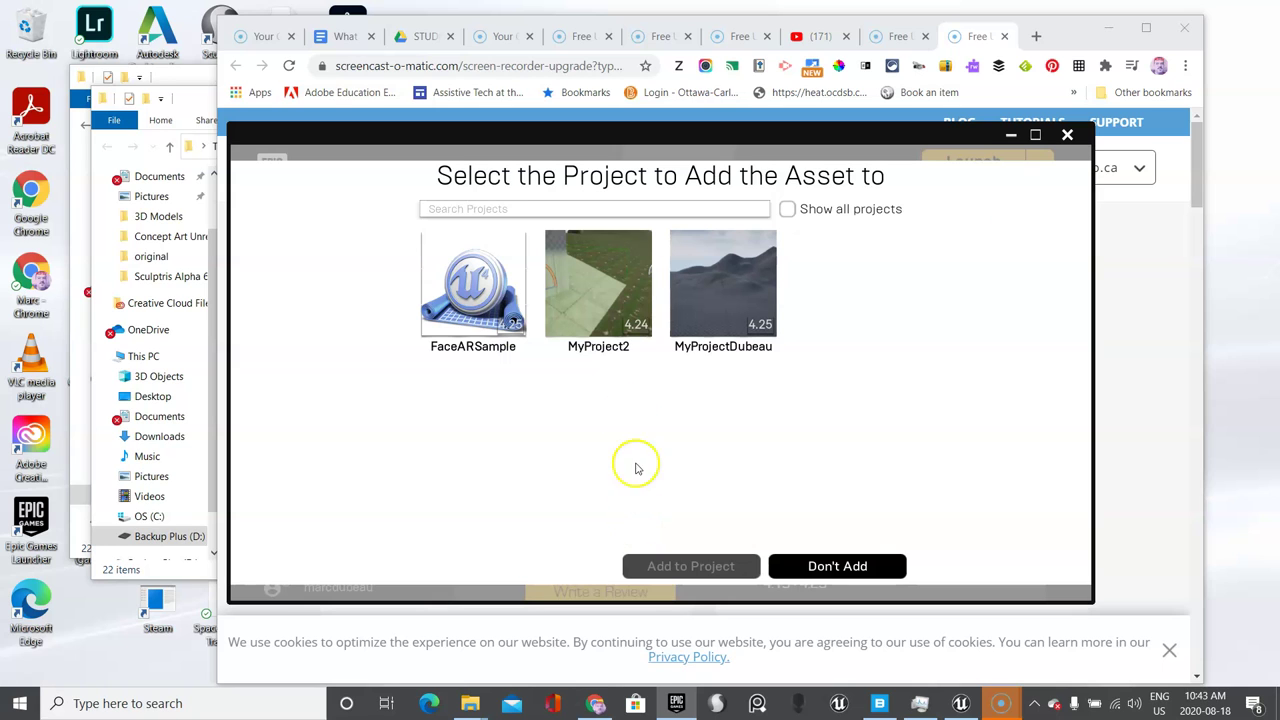
{"action": "left_click", "coordinate": [612, 314]}
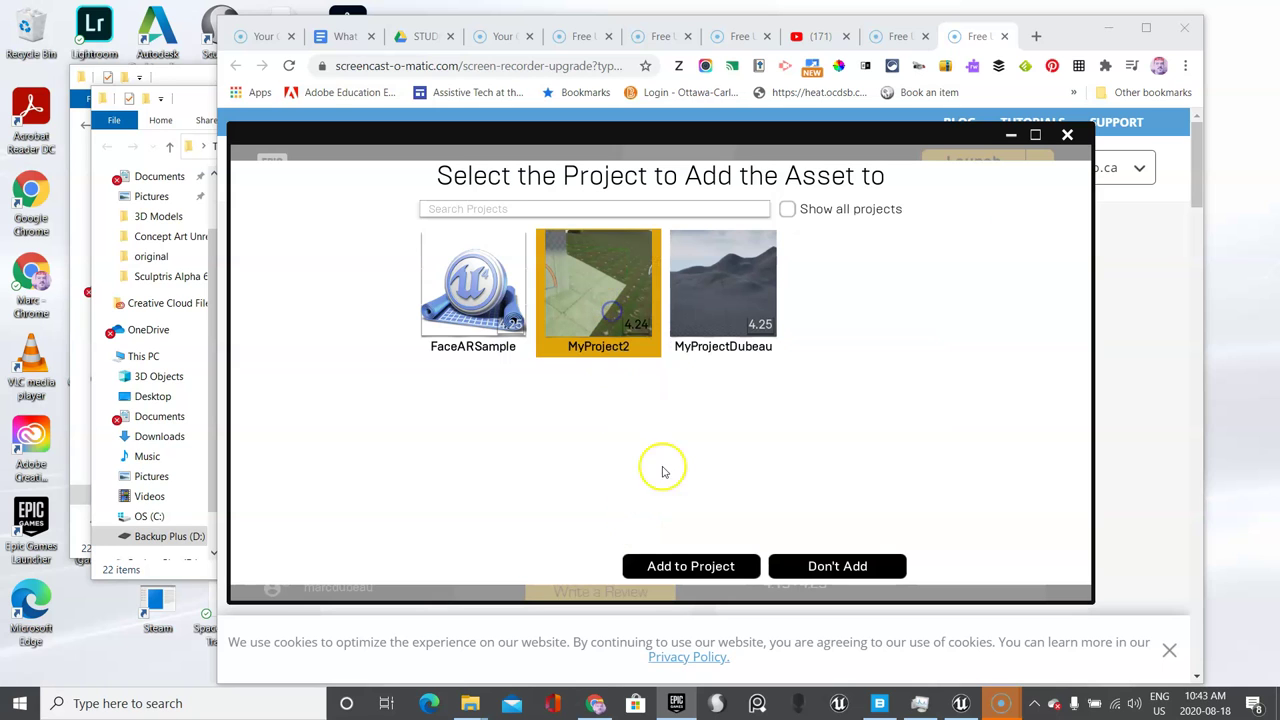
{"action": "left_click", "coordinate": [700, 564]}
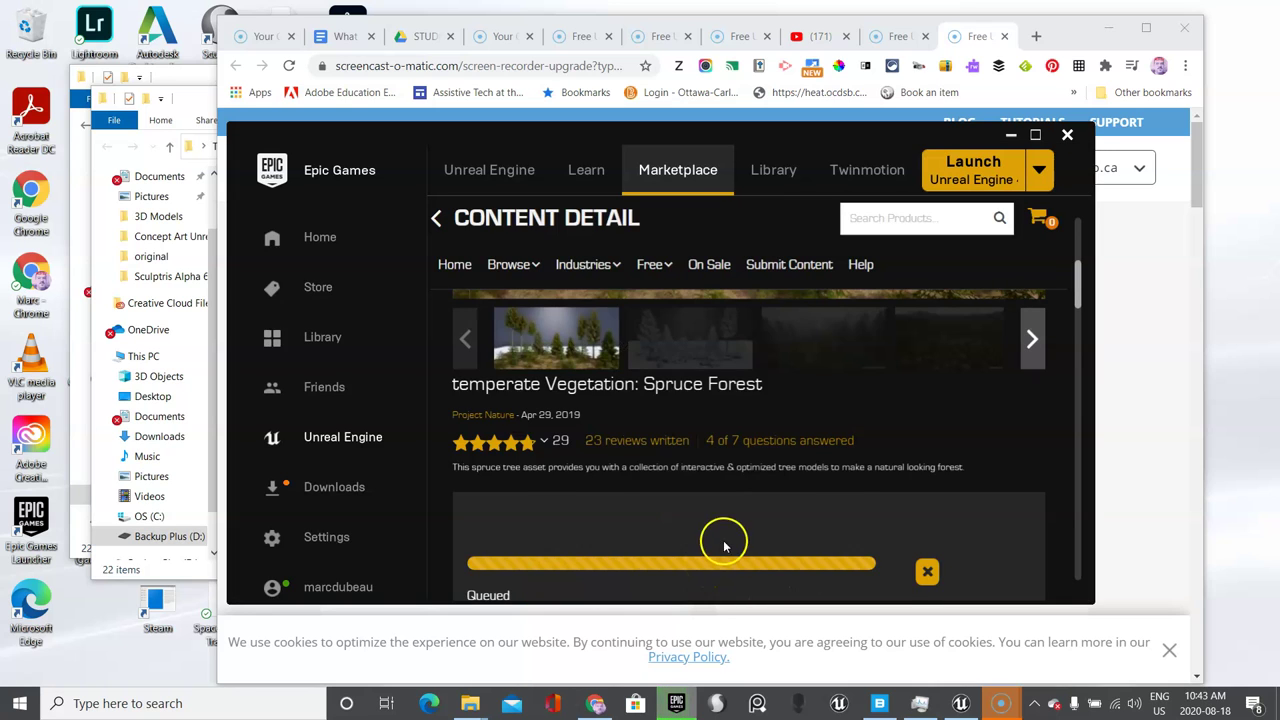
{"action": "scroll", "coordinate": [724, 541], "scroll_direction": "down", "scroll_amount": 1}
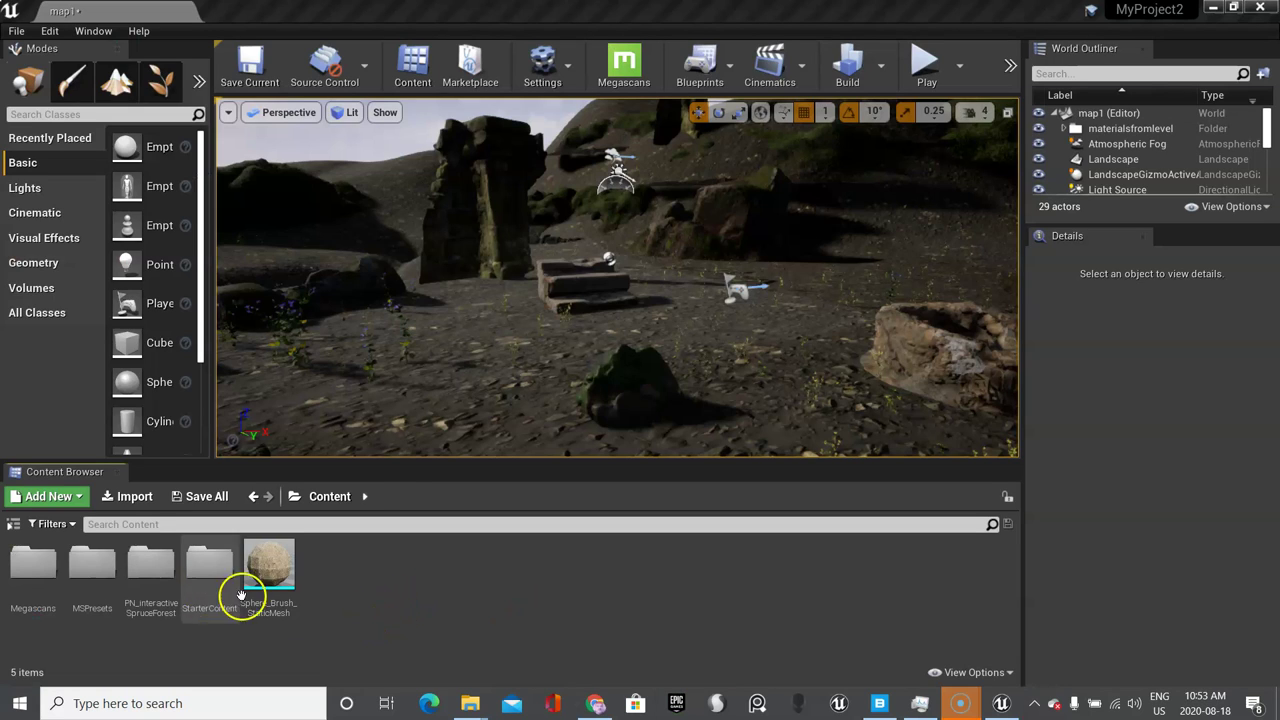
In the project content, open the Meshes folder of PN_interactiveSpruceForest and look into its full subfolder.
{"action": "double_click", "coordinate": [157, 568]}
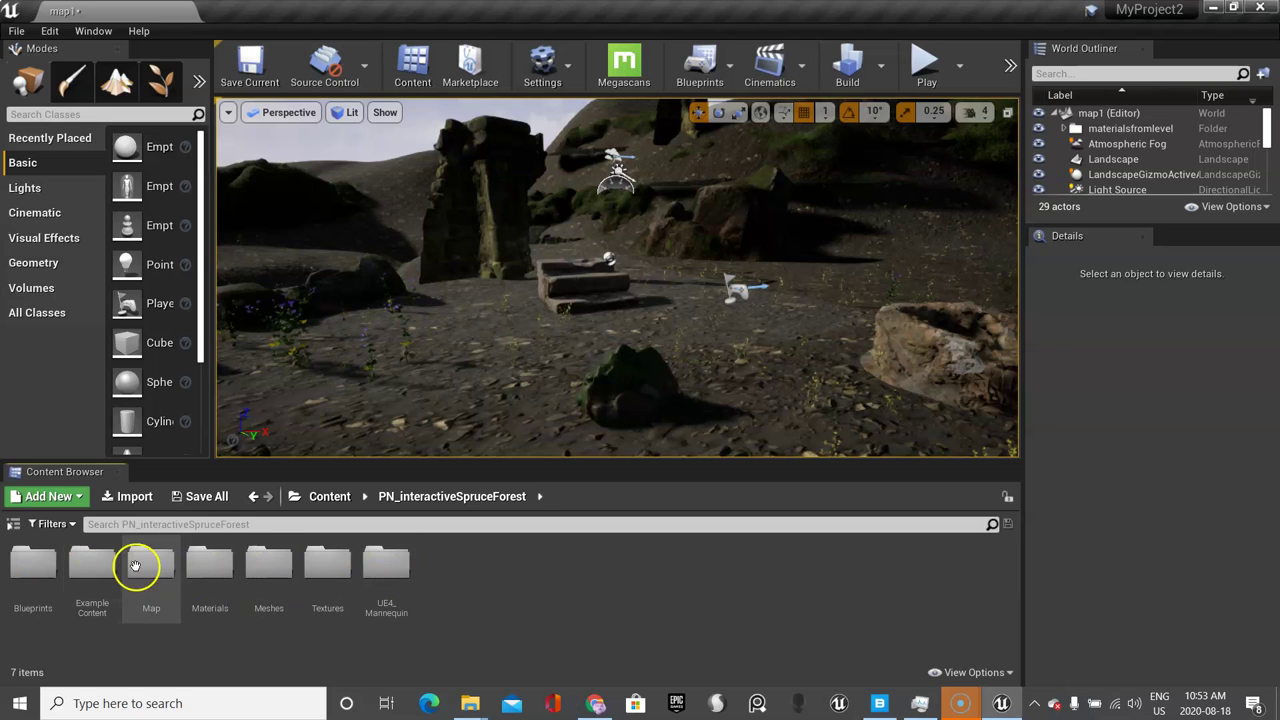
{"action": "double_click", "coordinate": [278, 580]}
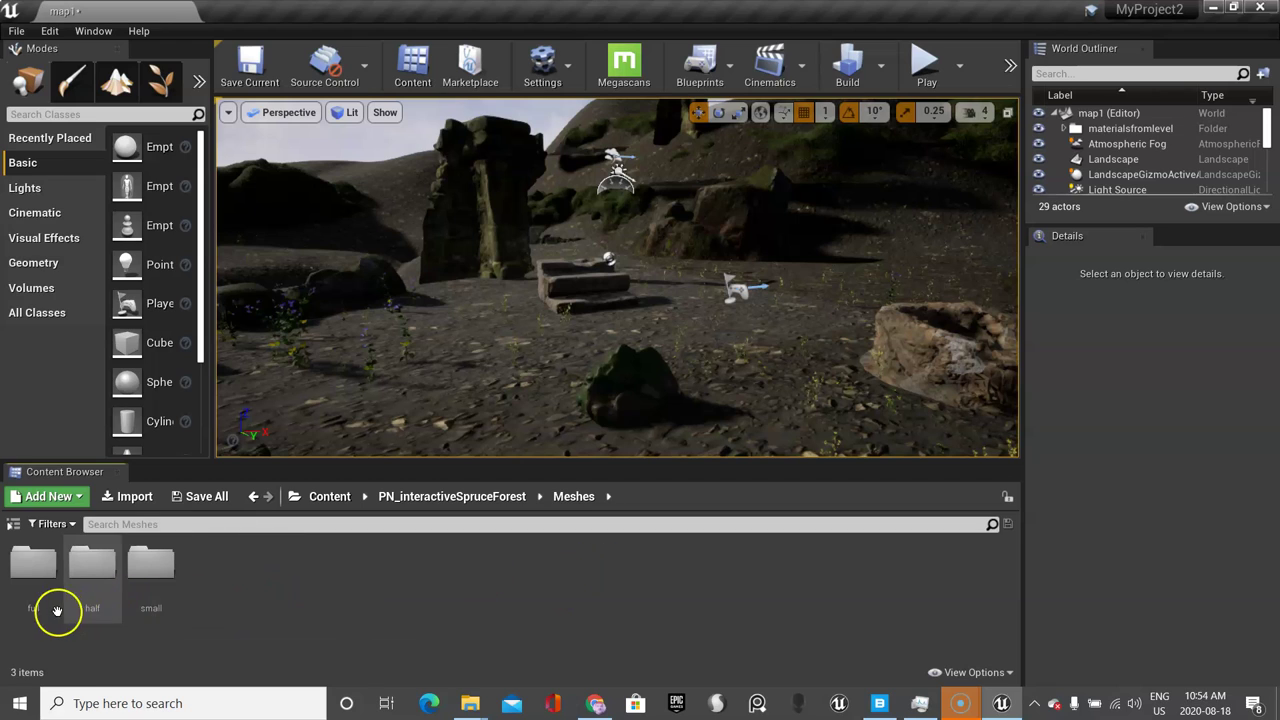
{"action": "double_click", "coordinate": [42, 578]}
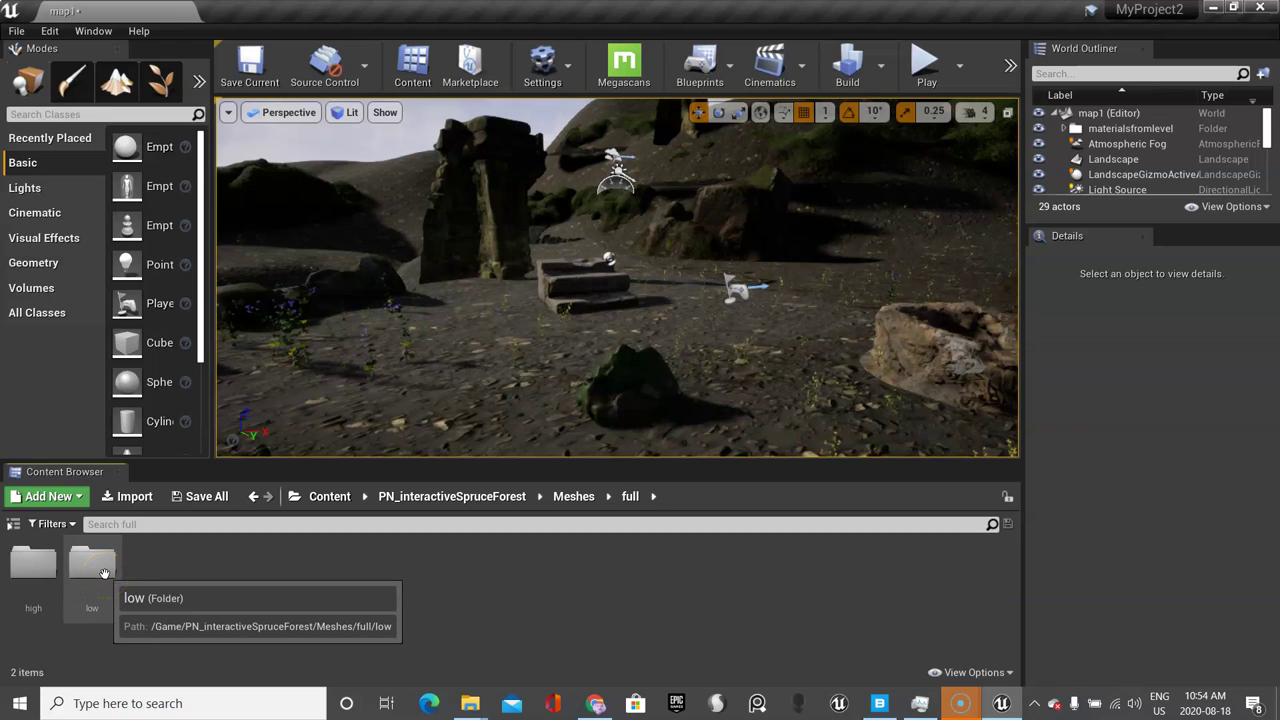
{"action": "left_click", "coordinate": [573, 497]}
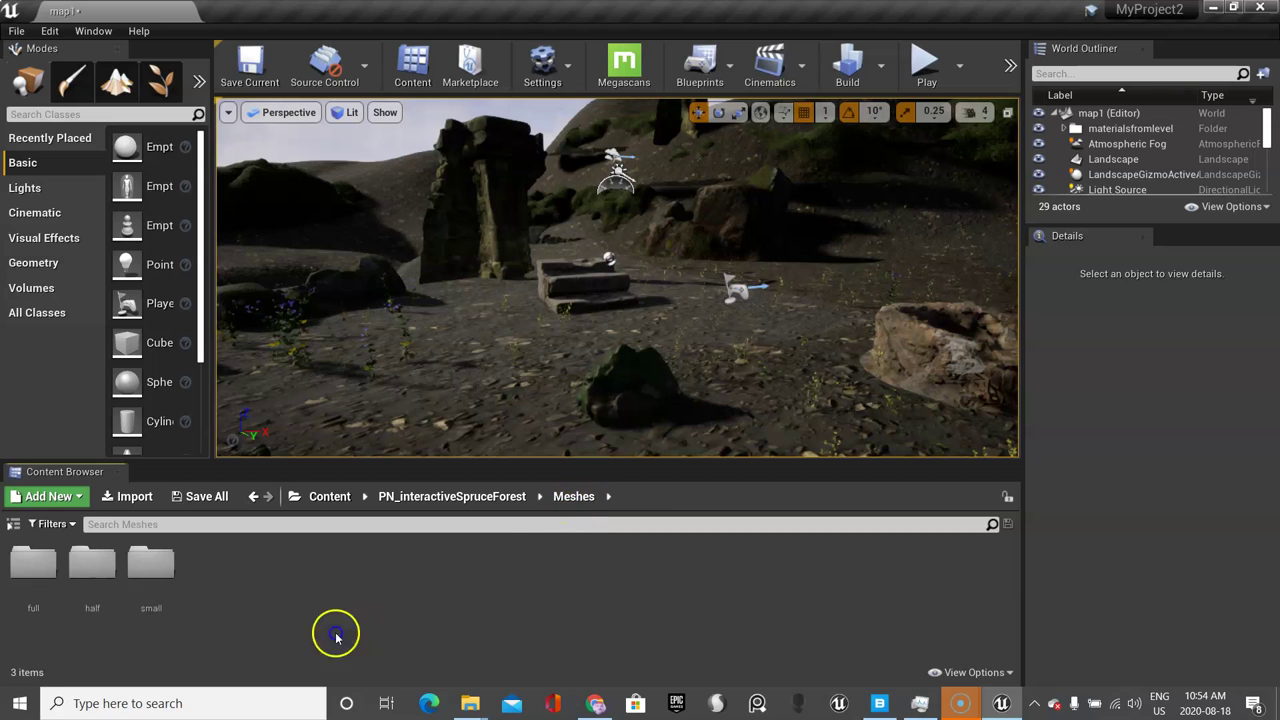
Open the low folder inside the half meshes and view the details of spruce_half_04_low.
{"action": "double_click", "coordinate": [107, 578]}
{"action": "double_click", "coordinate": [104, 574]}
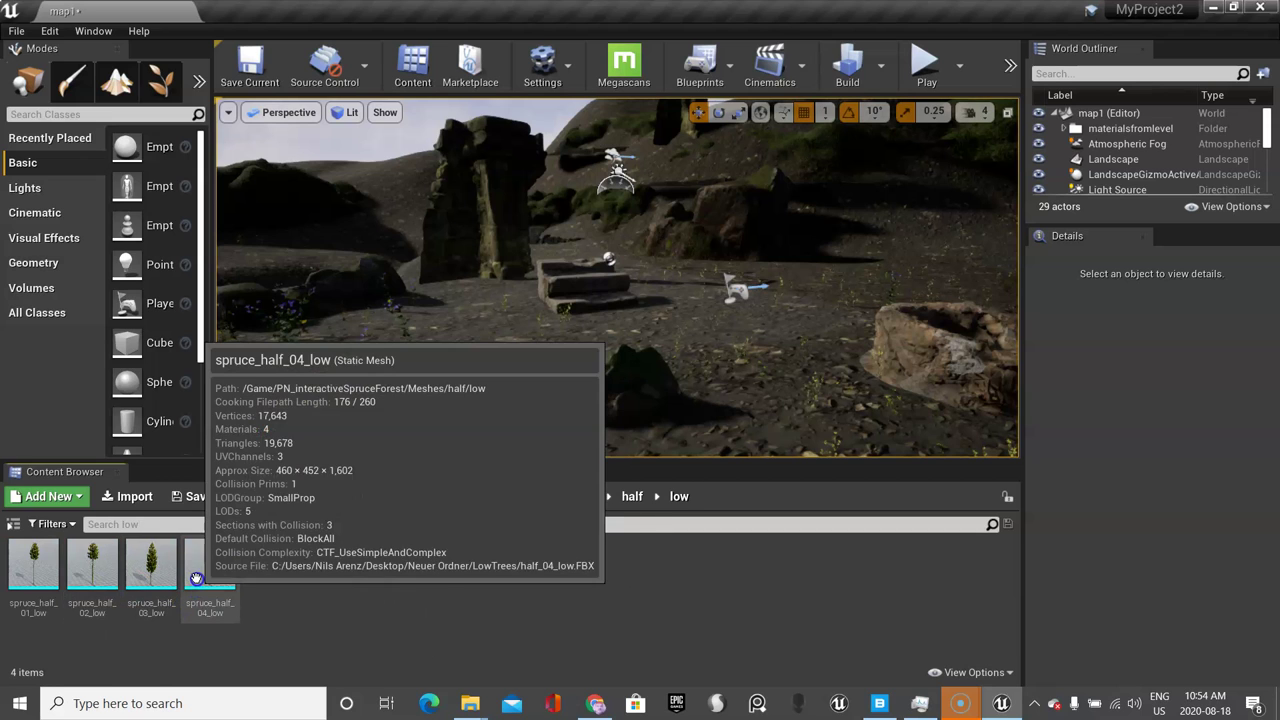
{"action": "left_click", "coordinate": [633, 497]}
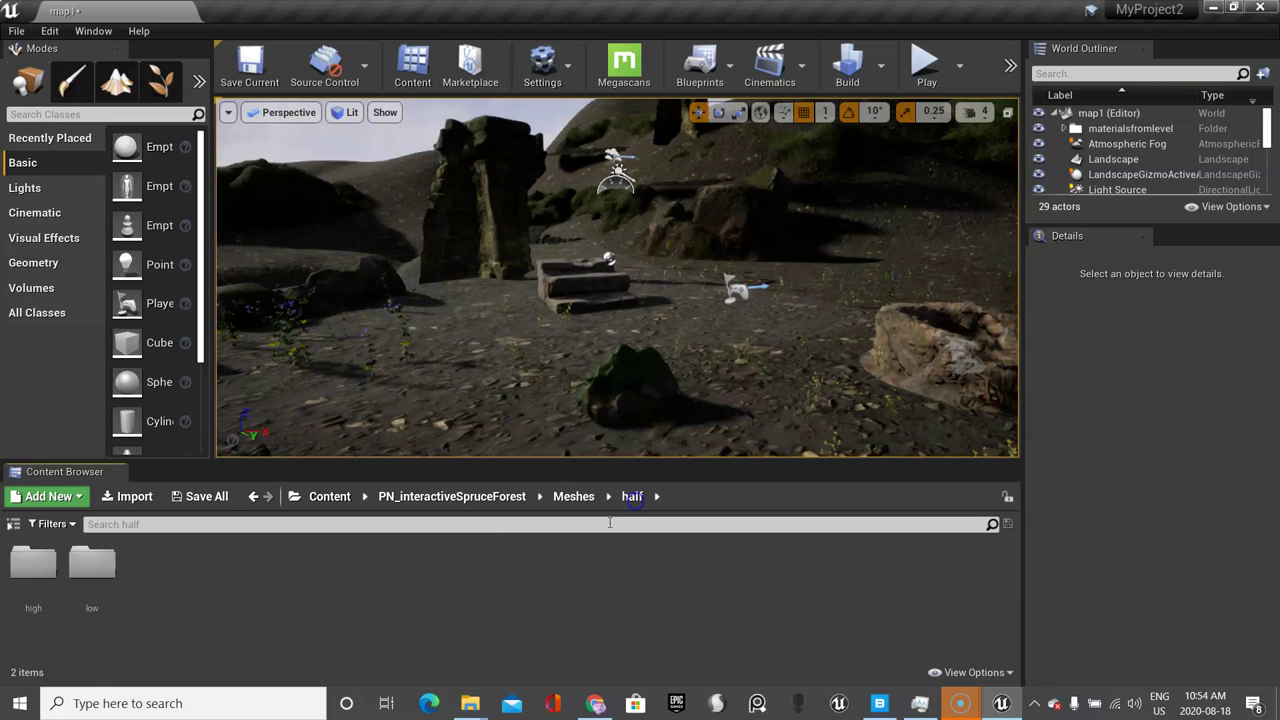
{"action": "double_click", "coordinate": [107, 566]}
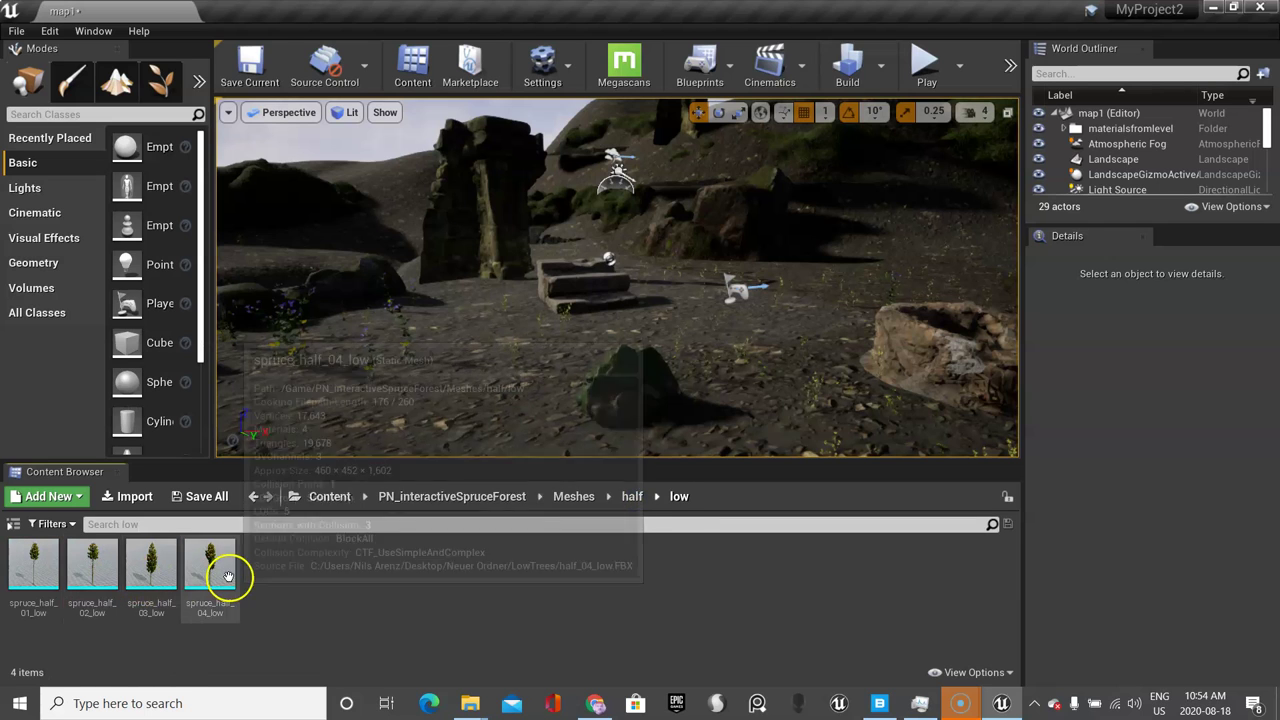
{"action": "mouse_move", "coordinate": [228, 581]}
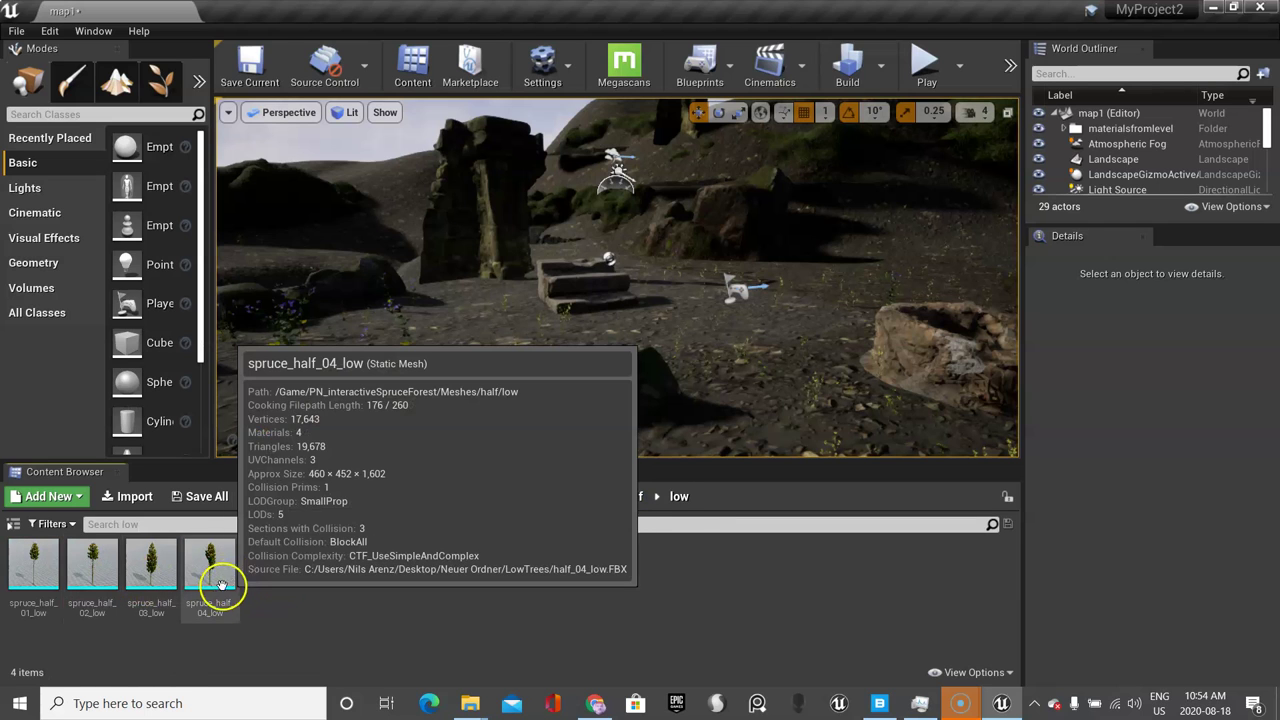
Switch to Foliage mode with a larger panel and add spruce_half_03_low as a foliage type.
{"action": "left_click", "coordinate": [162, 79]}
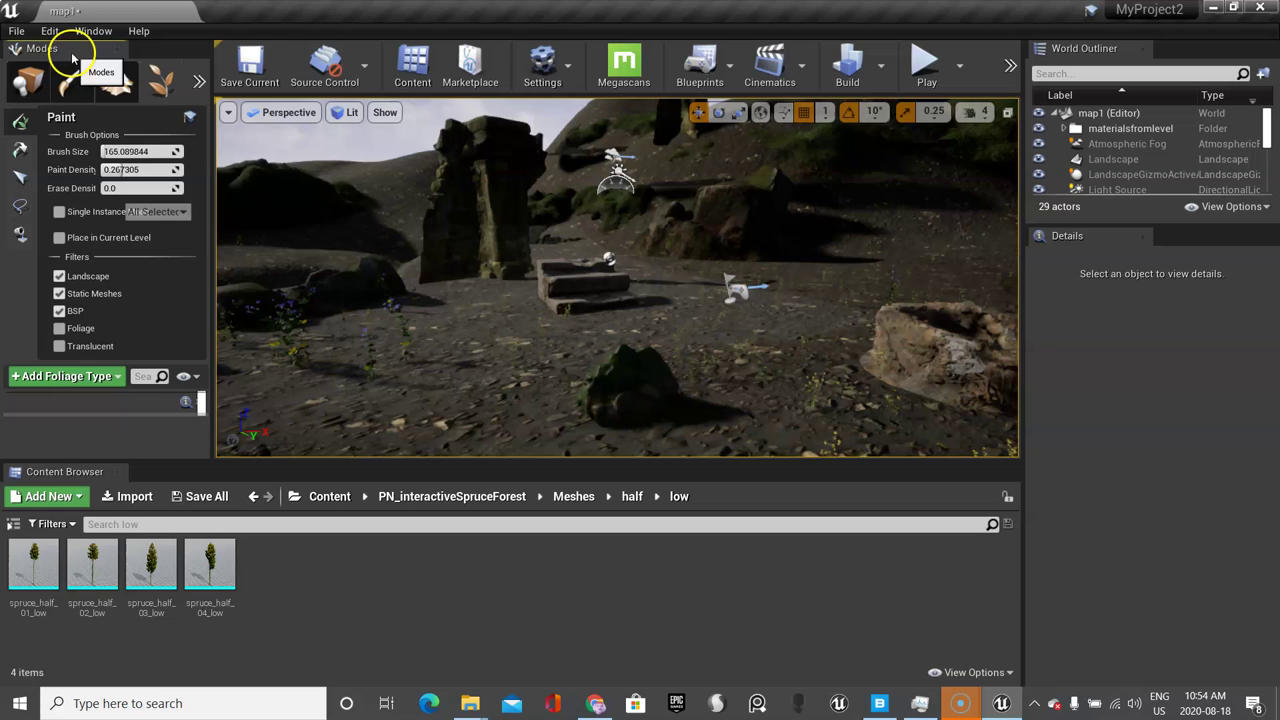
{"action": "mouse_move", "coordinate": [70, 58]}
{"action": "left_mouse_down"}
{"action": "mouse_move", "coordinate": [60, 150]}
{"action": "mouse_move", "coordinate": [110, 160]}
{"action": "mouse_move", "coordinate": [54, 152]}
{"action": "mouse_move", "coordinate": [189, 223]}
{"action": "mouse_move", "coordinate": [330, 355]}
{"action": "mouse_move", "coordinate": [149, 323]}
{"action": "mouse_move", "coordinate": [16, 368]}
{"action": "mouse_move", "coordinate": [23, 266]}
{"action": "mouse_move", "coordinate": [11, 286]}
{"action": "mouse_move", "coordinate": [40, 100]}
{"action": "left_mouse_up"}
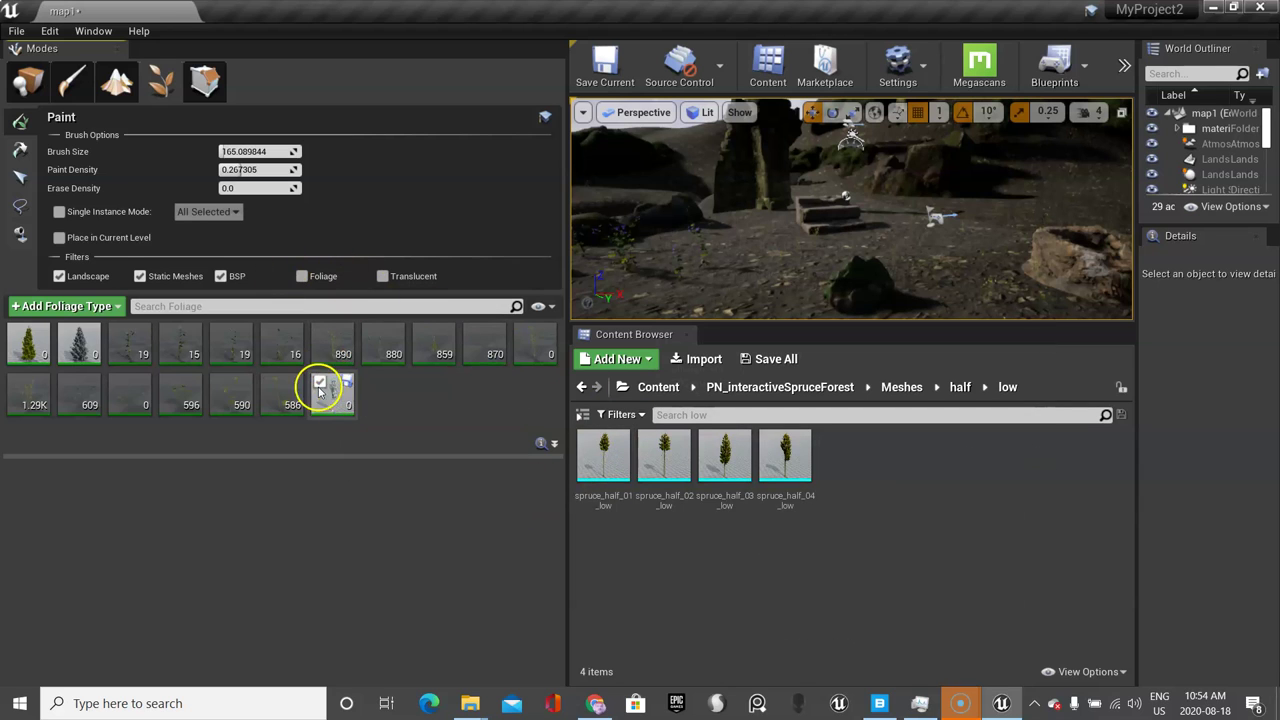
{"action": "left_click_drag", "start_coordinate": [723, 457], "coordinate": [502, 446]}
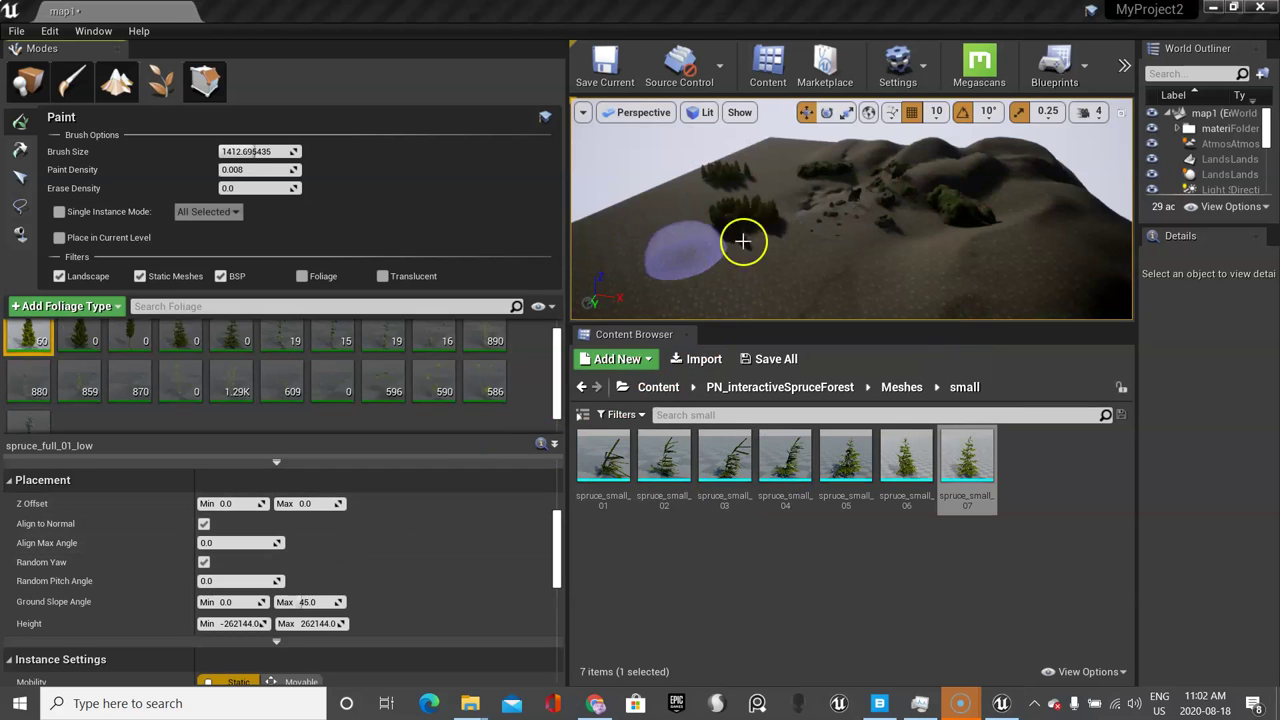
Examine the painted trees on the landscape and the placement, scaling and painting settings of the spruce_full_01_low foliage type.
{"action": "scroll", "coordinate": [866, 232], "scroll_direction": "down", "scroll_amount": 4}
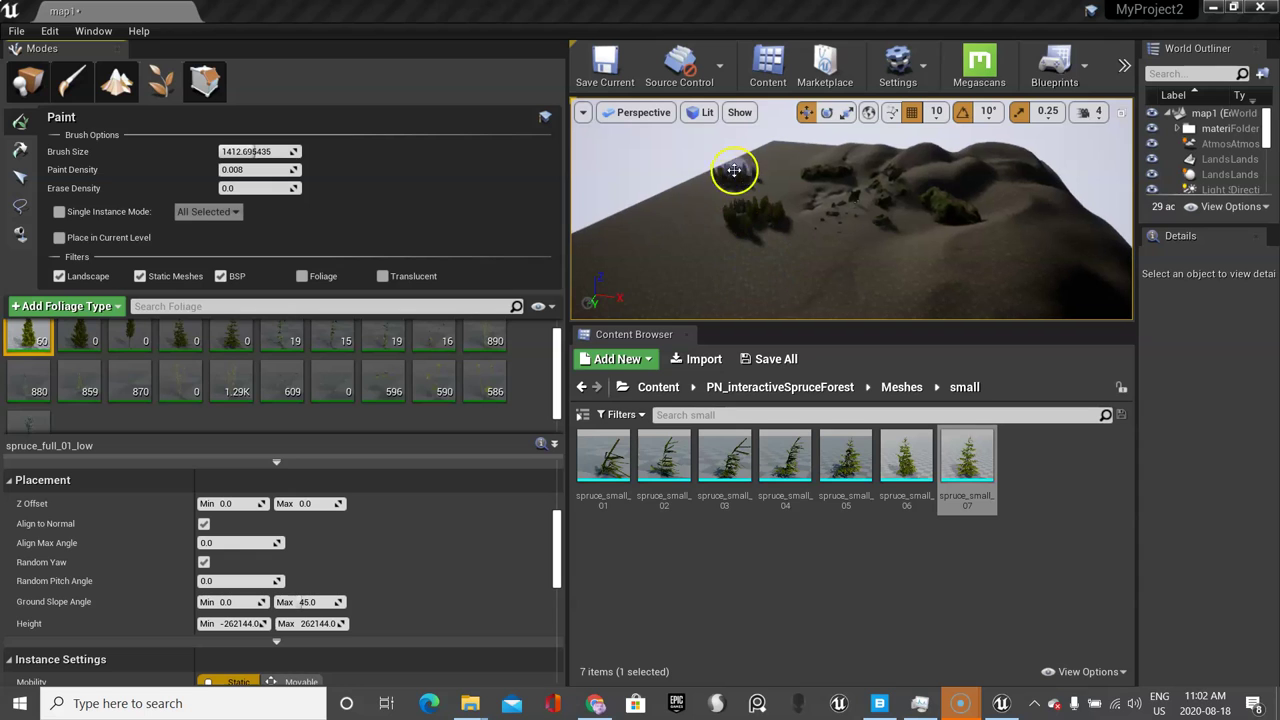
{"action": "scroll", "coordinate": [250, 520], "scroll_direction": "up", "scroll_amount": 1}
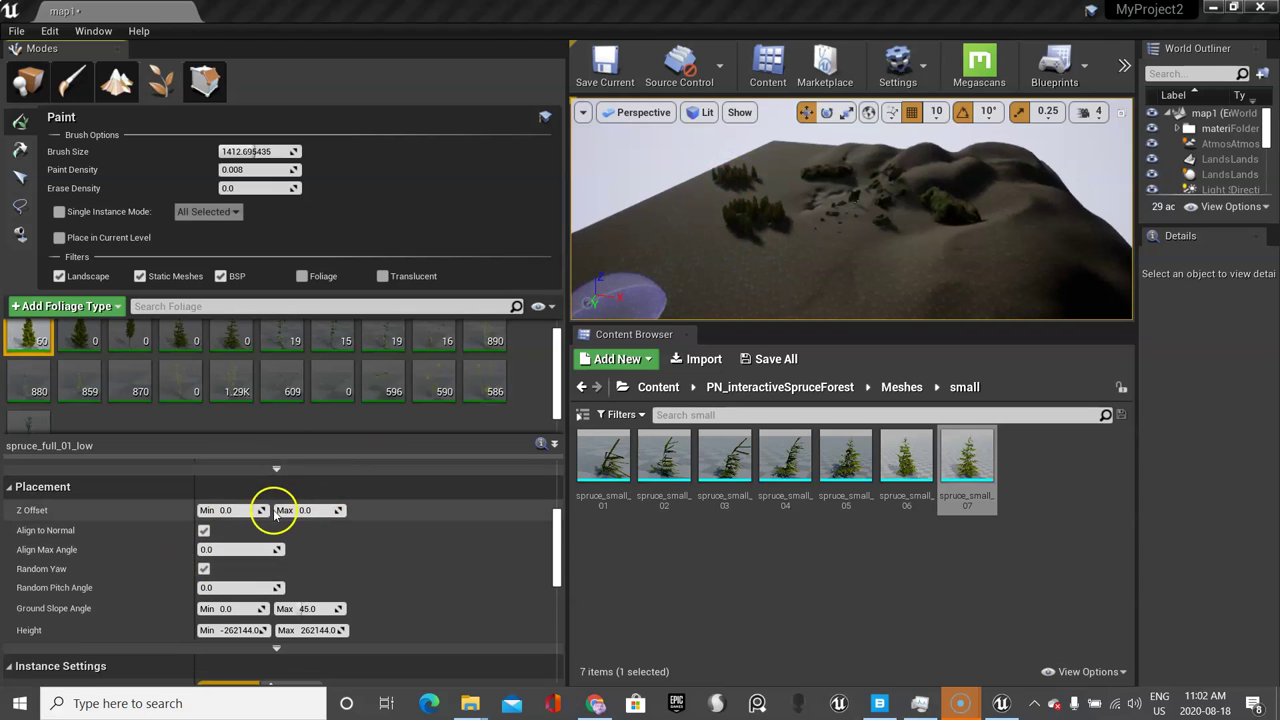
{"action": "scroll", "coordinate": [277, 520], "scroll_direction": "up", "scroll_amount": 1}
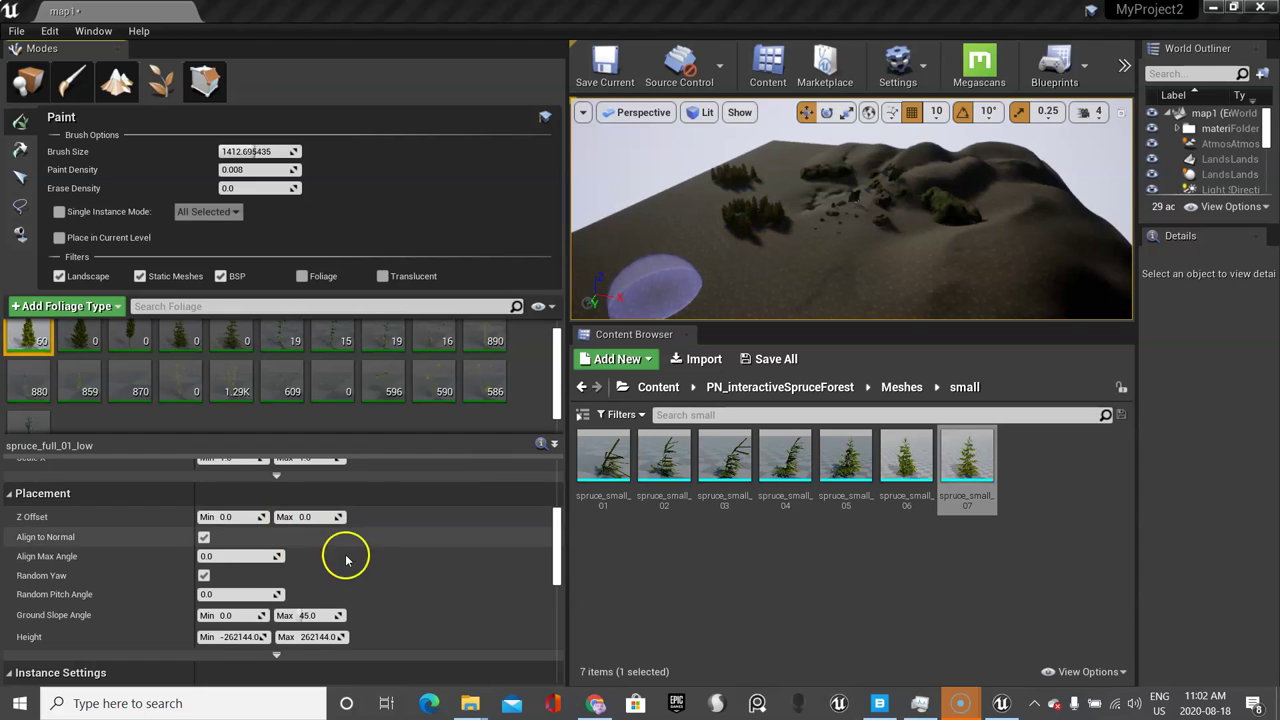
{"action": "scroll", "coordinate": [300, 535], "scroll_direction": "up", "scroll_amount": 3}
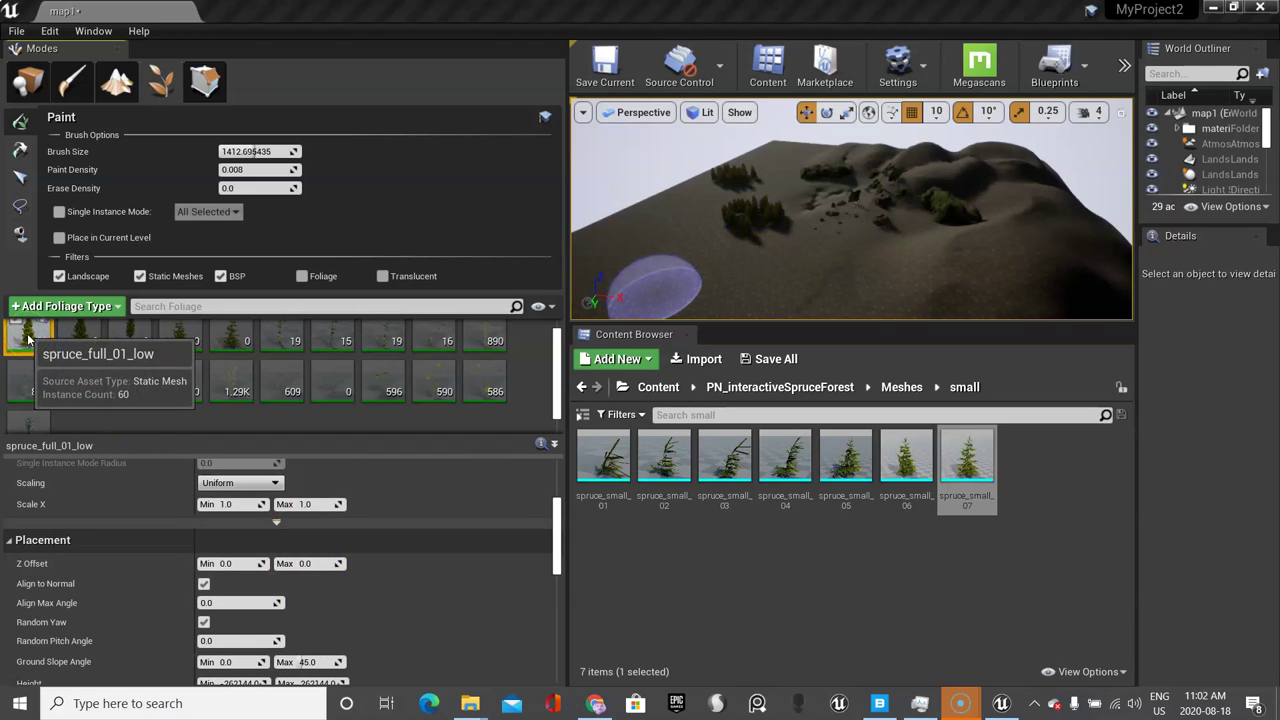
{"action": "scroll", "coordinate": [88, 360], "scroll_direction": "down", "scroll_amount": 1}
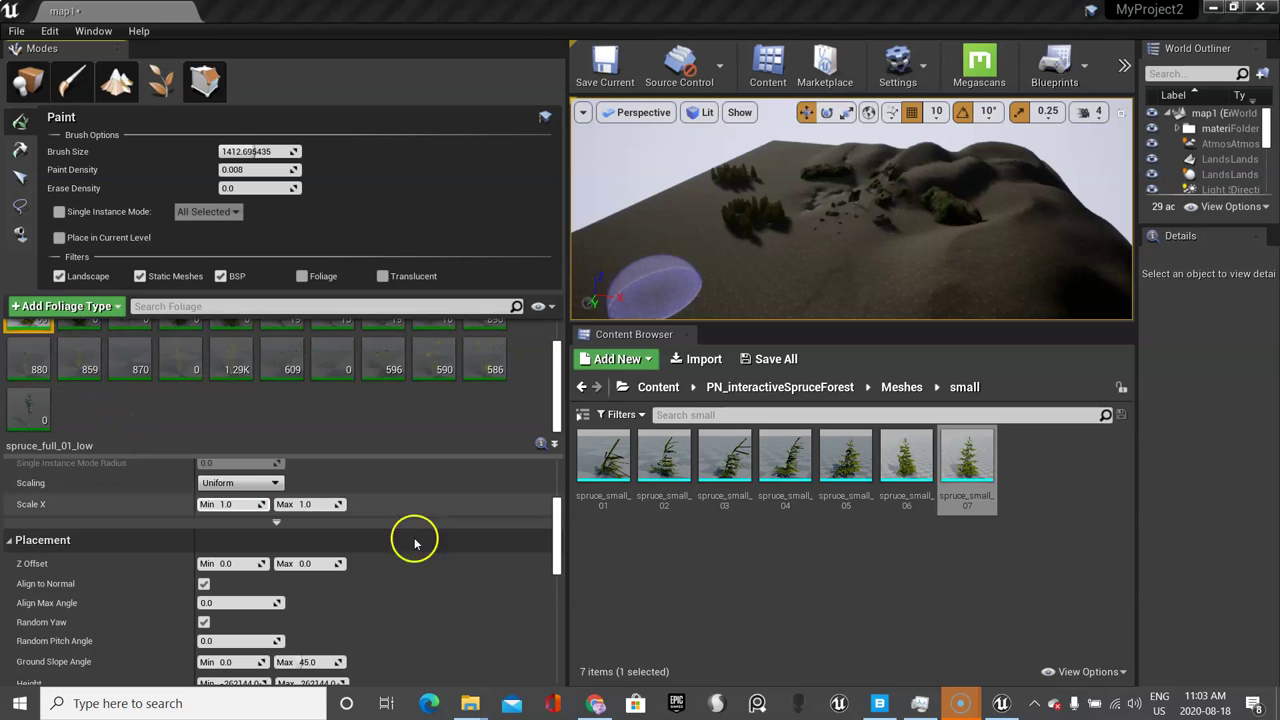
{"action": "left_click_drag", "start_coordinate": [558, 536], "coordinate": [562, 501]}
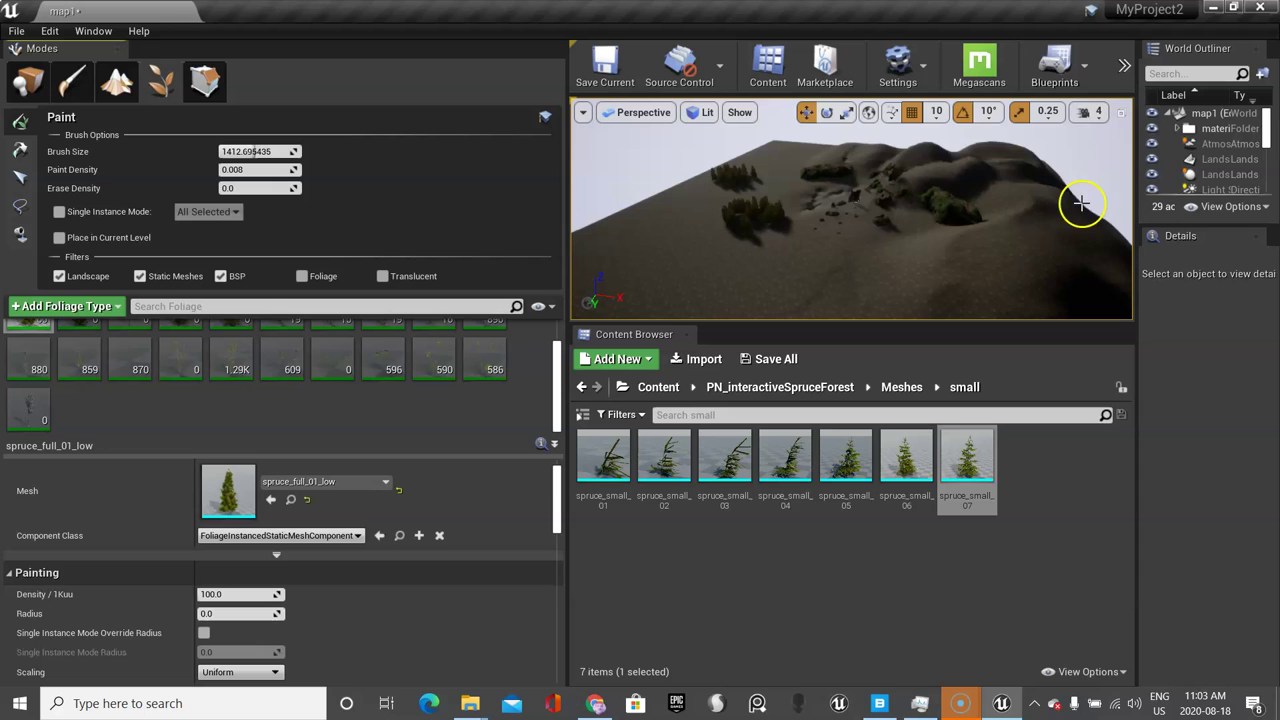
Set the spruce_full_01_low foliage type's painting density to 6 and its radius to 500.
{"action": "scroll", "coordinate": [160, 515], "scroll_direction": "up", "scroll_amount": 1}
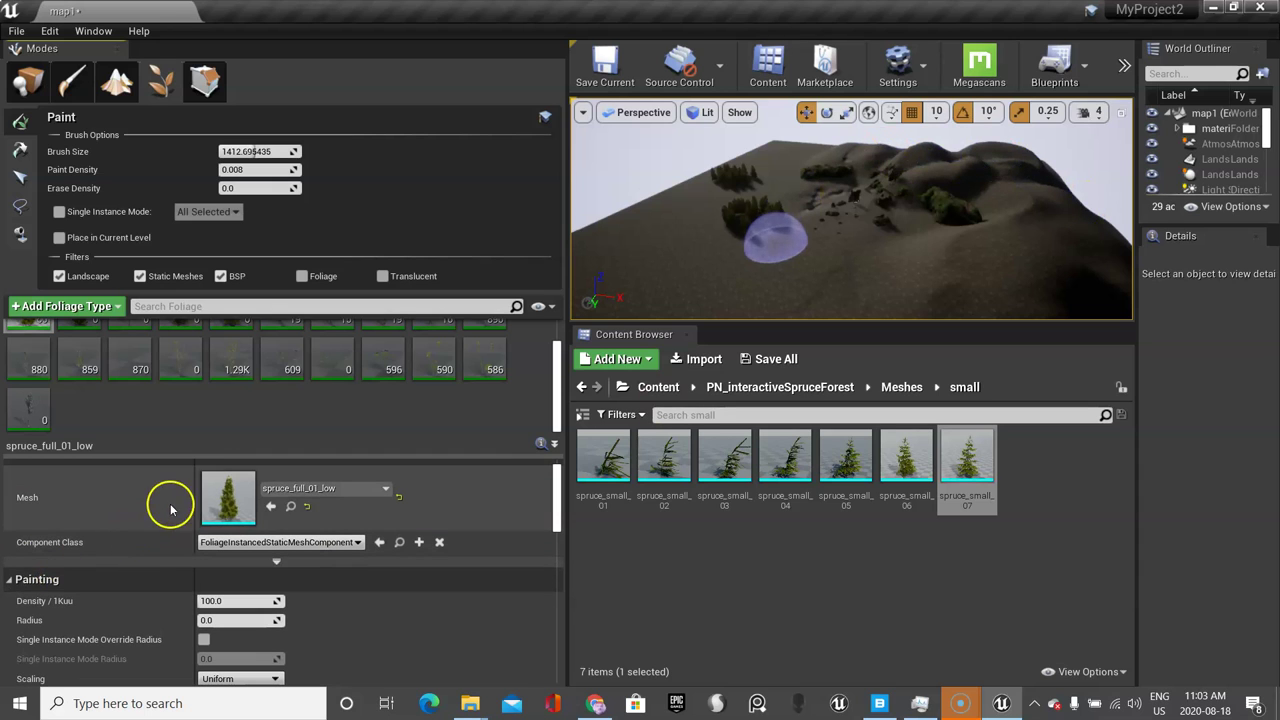
{"action": "scroll", "coordinate": [200, 550], "scroll_direction": "down", "scroll_amount": 2}
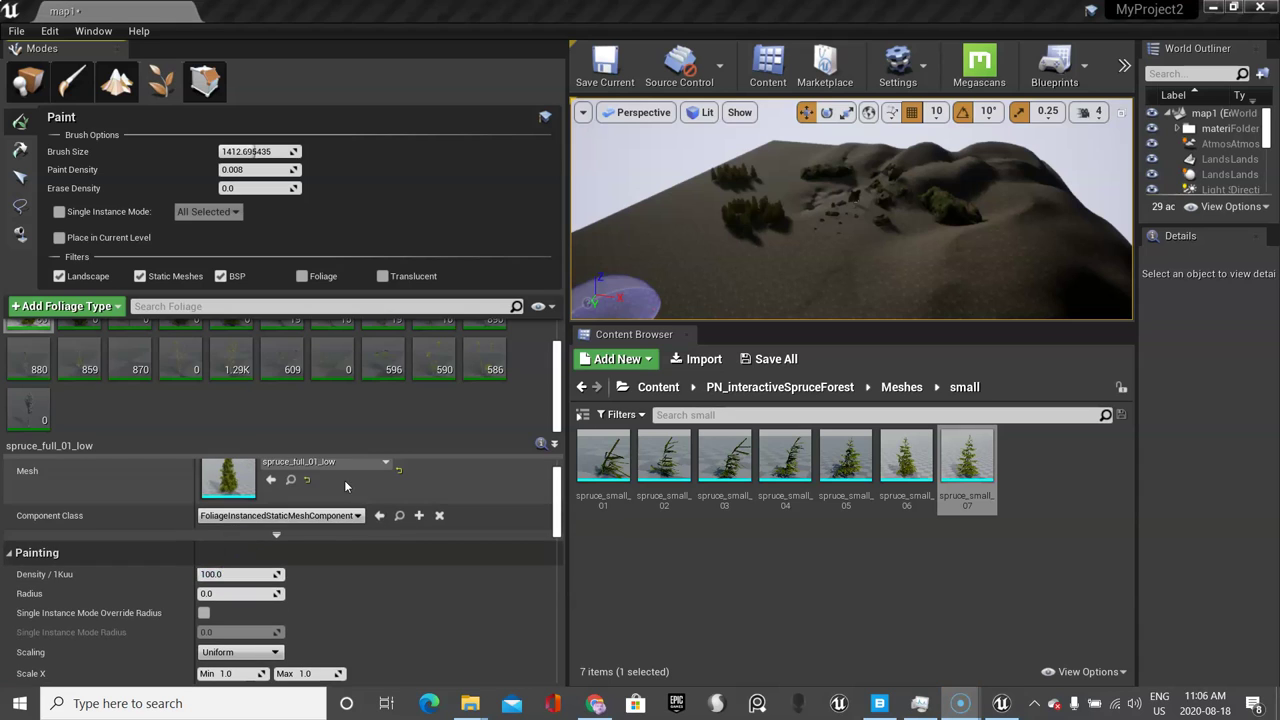
{"action": "left_click", "coordinate": [230, 576]}
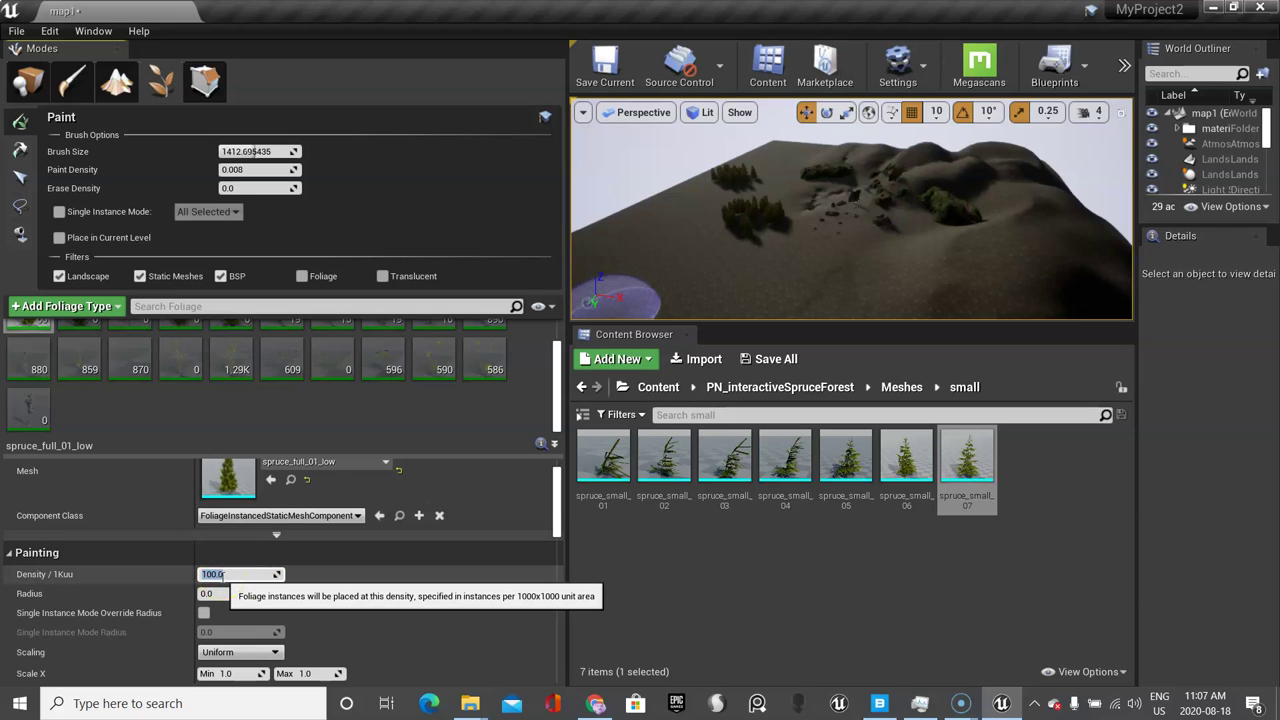
{"action": "type", "text": "6"}
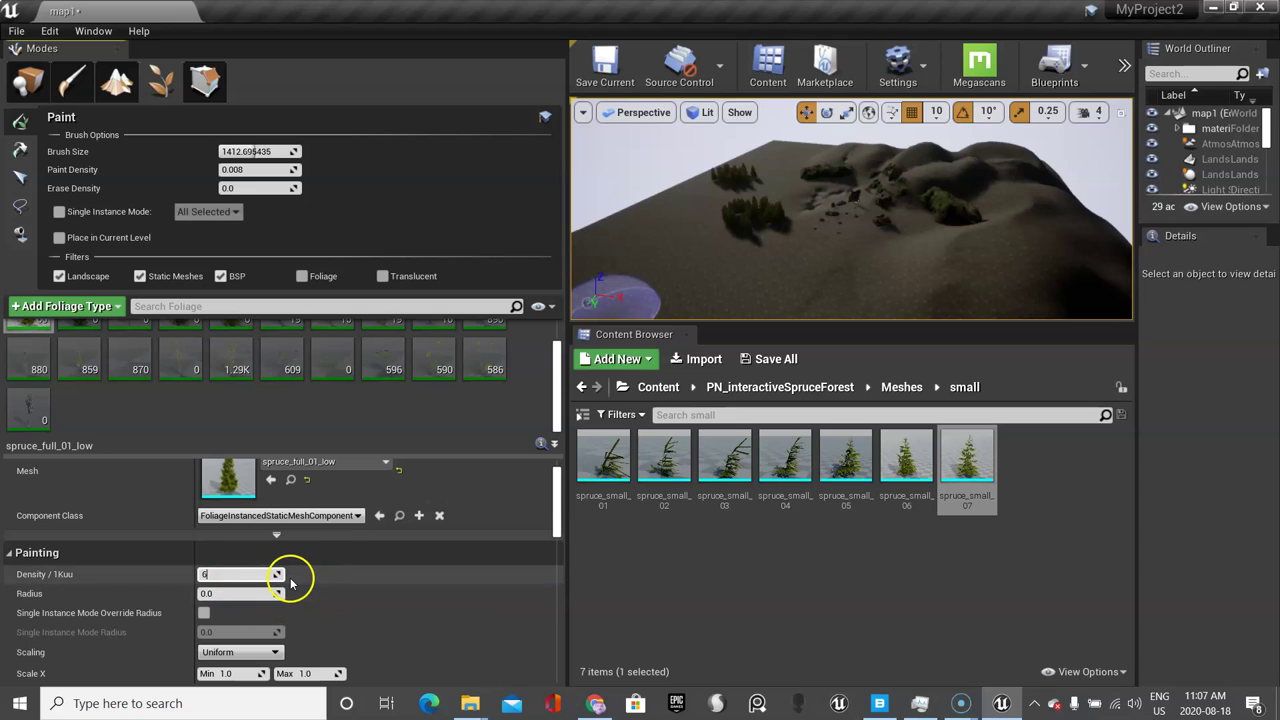
{"action": "scroll", "coordinate": [291, 581], "scroll_direction": "down", "scroll_amount": 1}
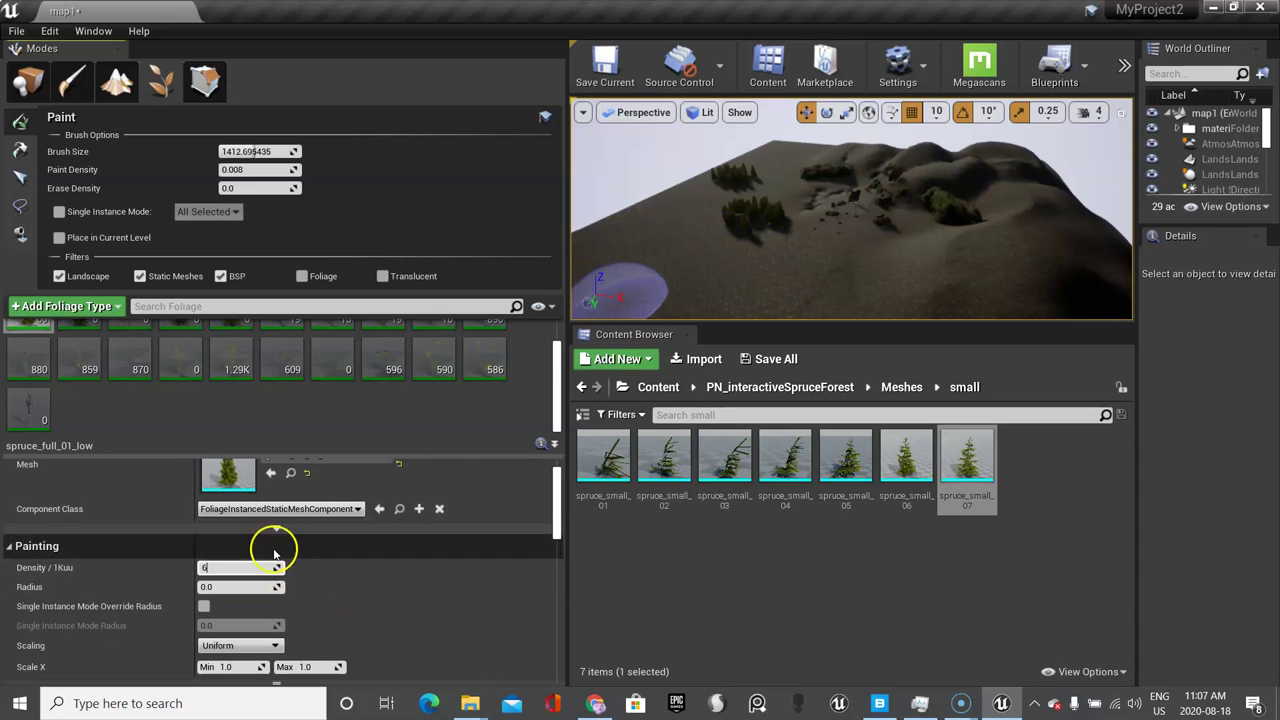
{"action": "left_click", "coordinate": [222, 587]}
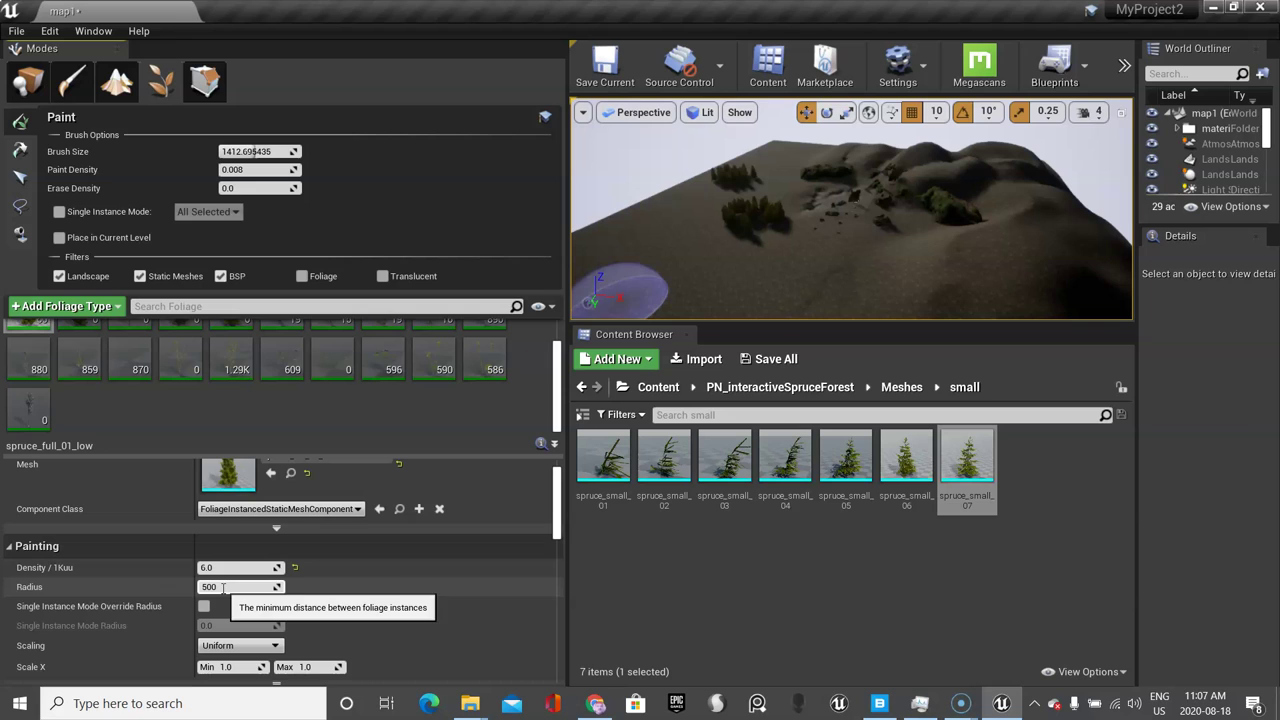
{"action": "left_click", "coordinate": [222, 587]}
{"action": "scroll", "coordinate": [362, 589], "scroll_direction": "down", "scroll_amount": 3}
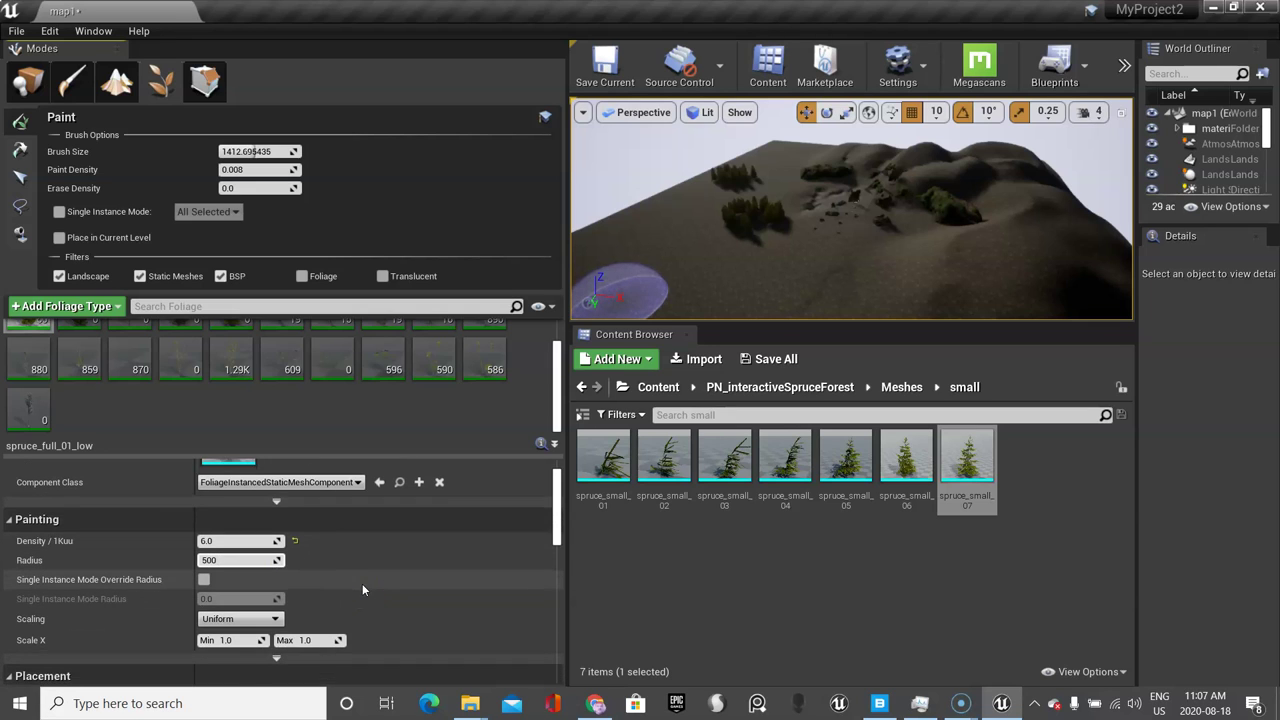
Set the Scale X range of spruce_full_01_low to a minimum of 0.6 and a maximum of 1.4.
{"action": "left_click", "coordinate": [247, 578]}
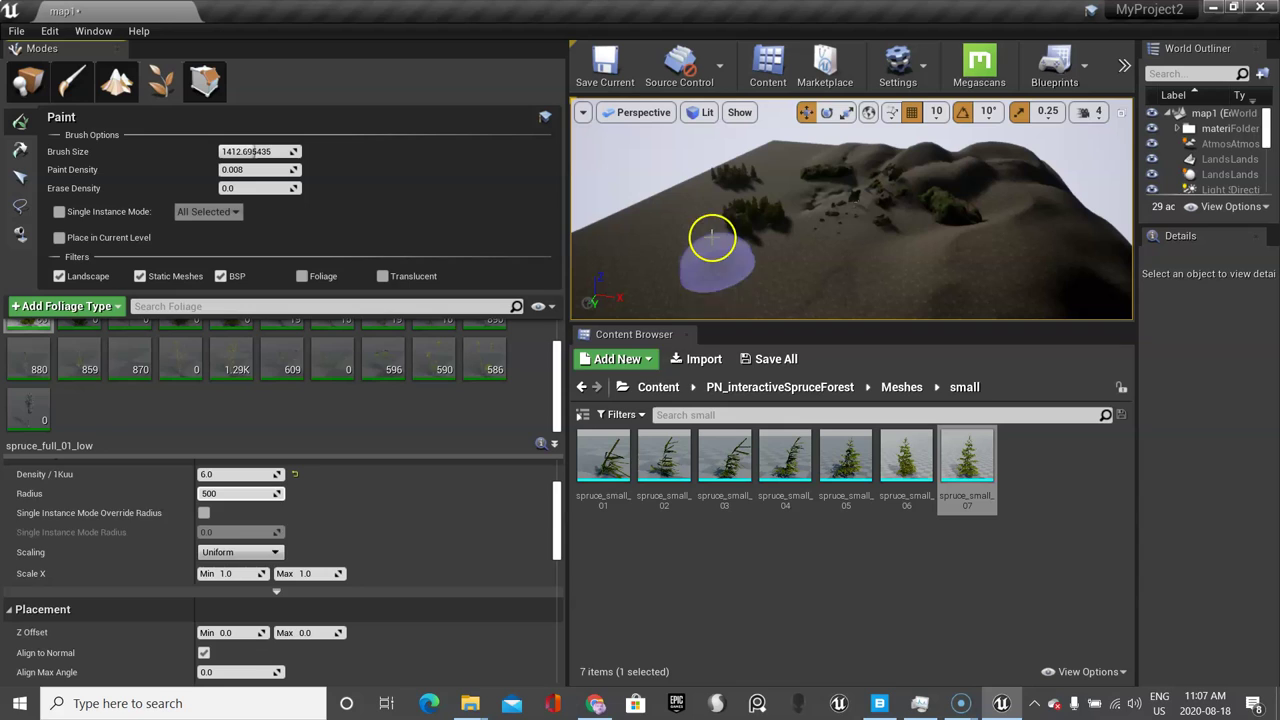
{"action": "left_click", "coordinate": [230, 573]}
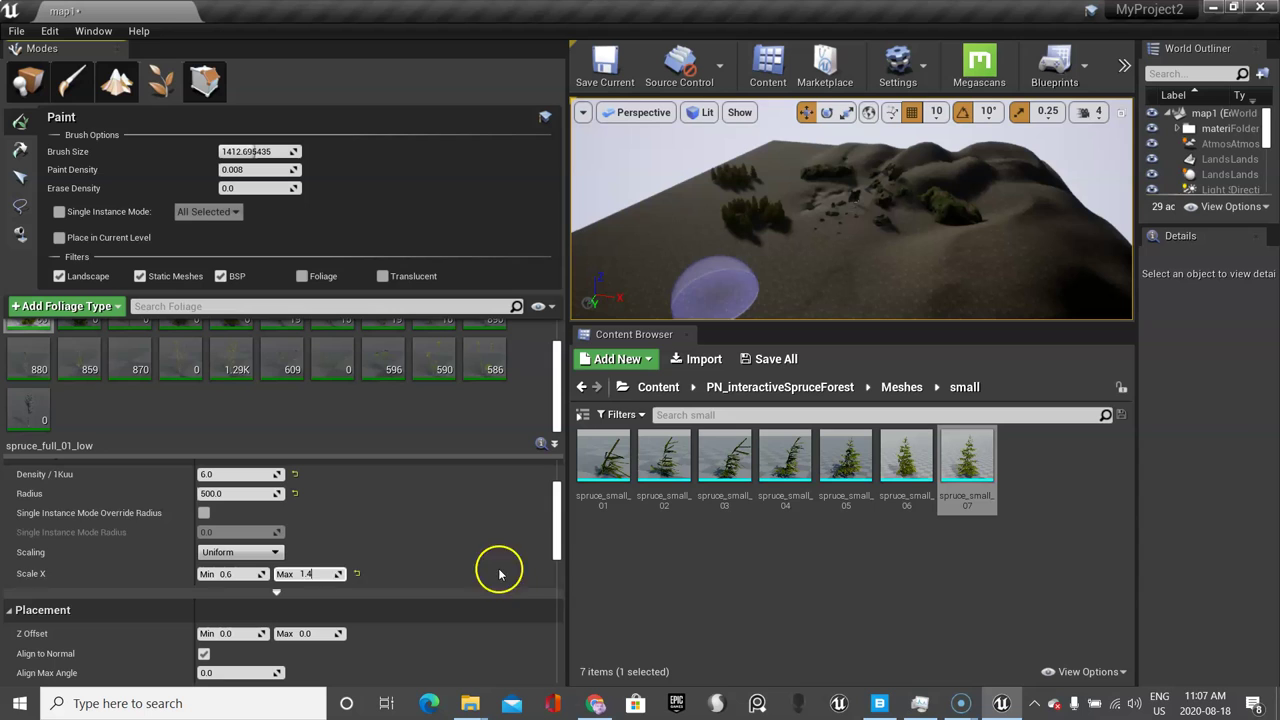
{"action": "left_click", "coordinate": [195, 402]}
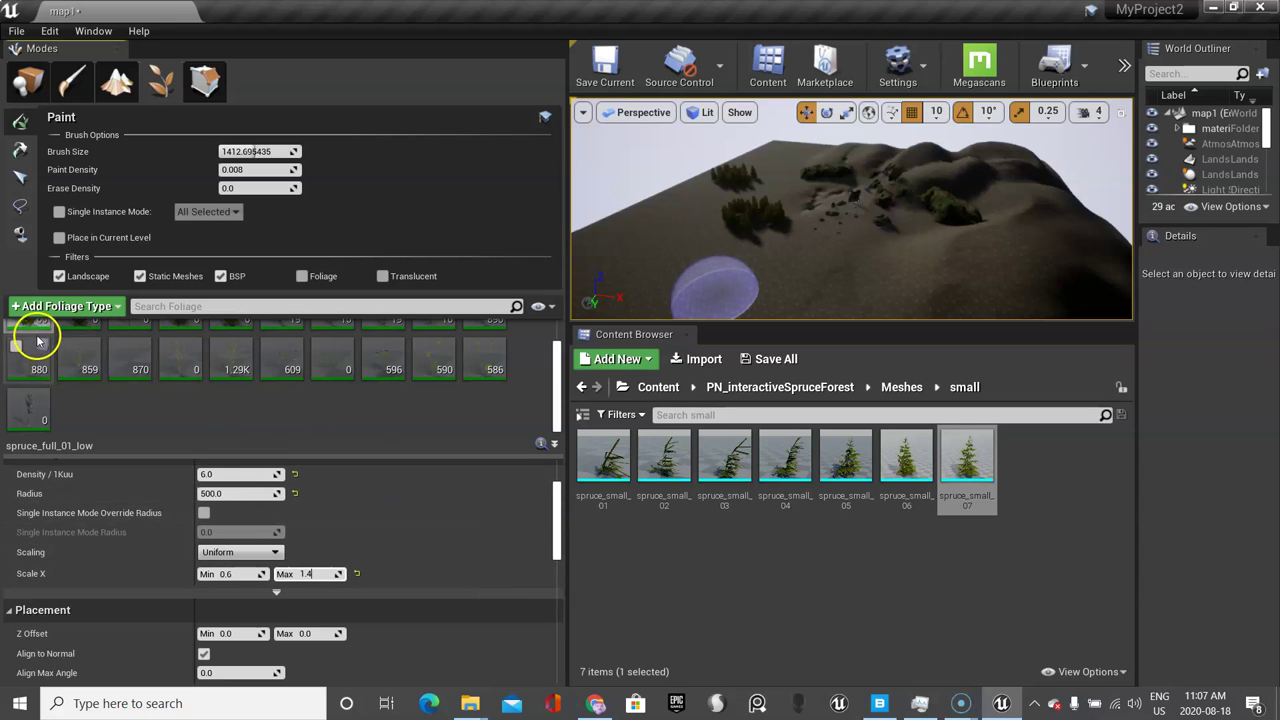
Try painting a spruce on the open slope below the rocks, and undo the stroke.
{"action": "scroll", "coordinate": [400, 557], "scroll_direction": "down", "scroll_amount": 3}
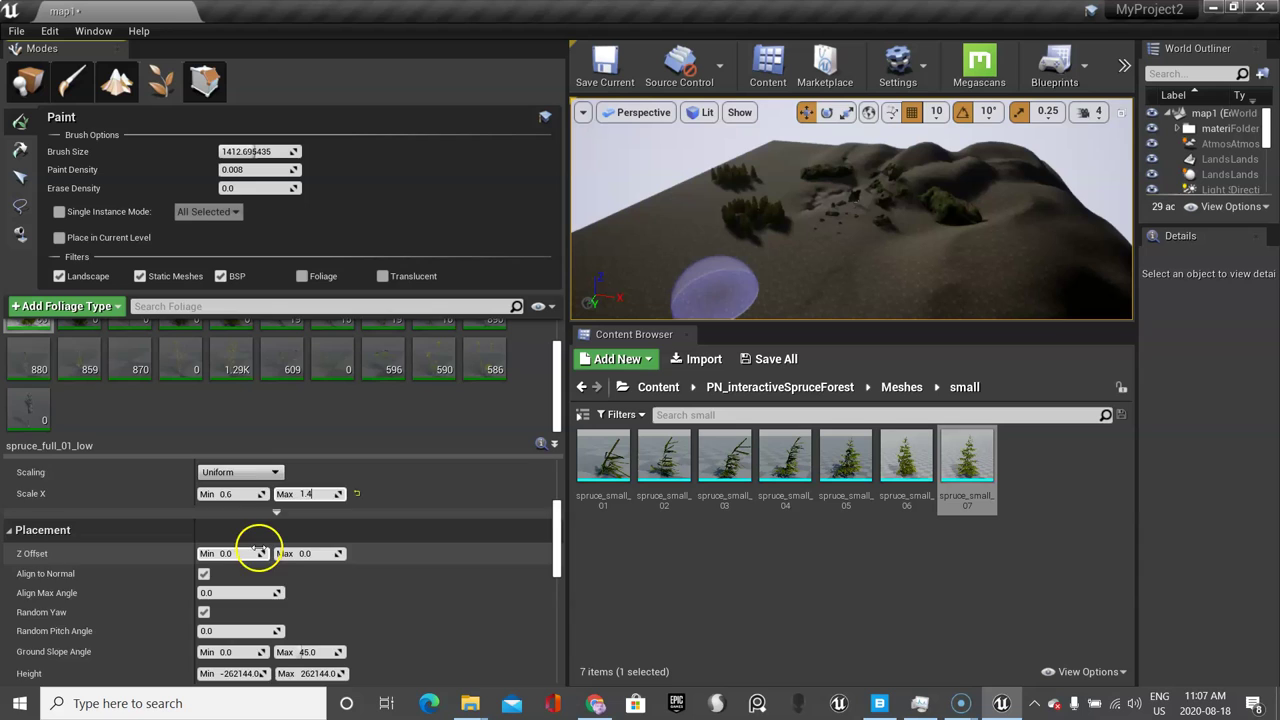
{"action": "scroll", "coordinate": [258, 550], "scroll_direction": "down", "scroll_amount": 1}
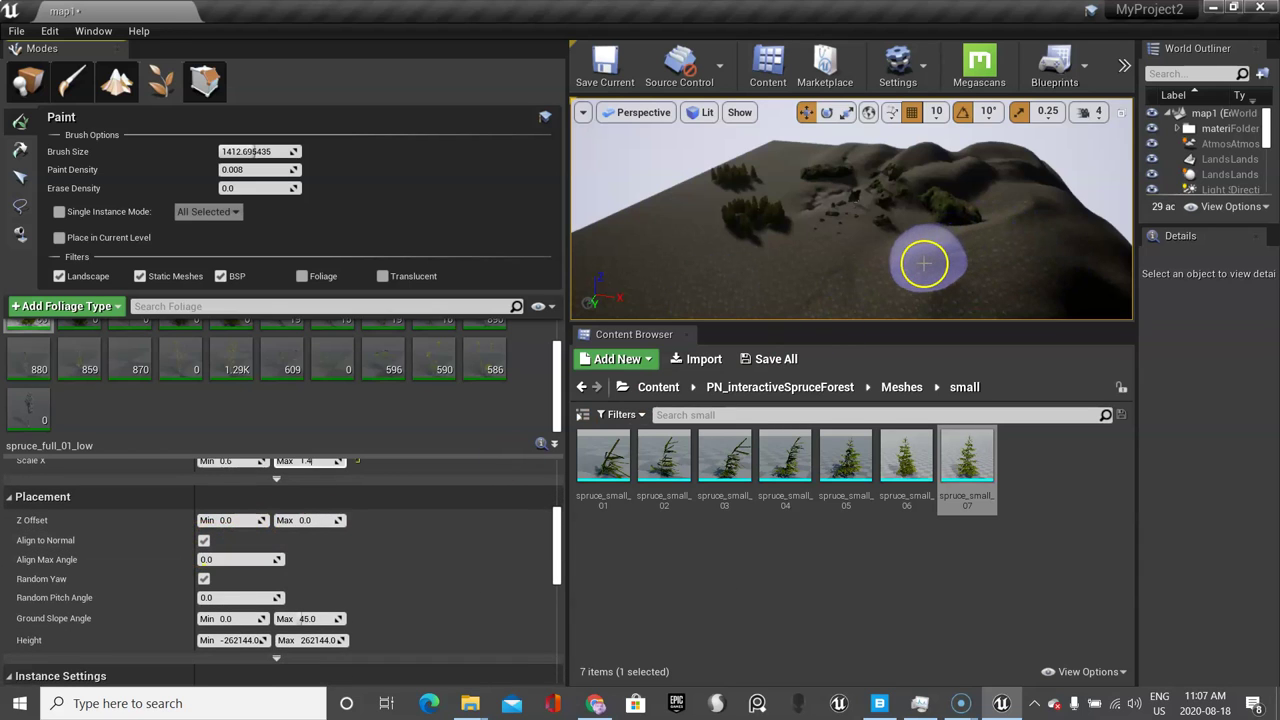
{"action": "mouse_move", "coordinate": [921, 265]}
{"action": "left_mouse_down"}
{"action": "mouse_move", "coordinate": [889, 232]}
{"action": "mouse_move", "coordinate": [948, 285]}
{"action": "mouse_move", "coordinate": [951, 275]}
{"action": "left_mouse_up"}
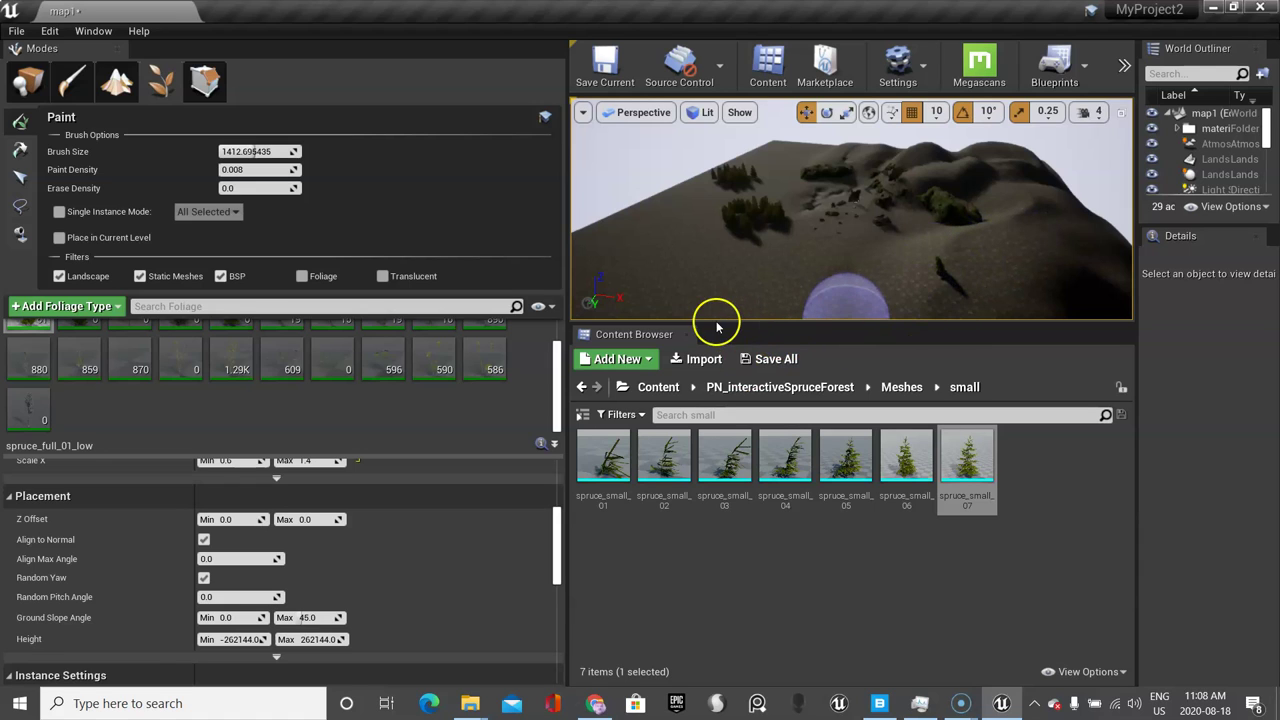
{"action": "key", "text": "ctrl+z"}
Turn off Align to Normal for the spruce and paint trees along the landscape's outer edge and near slope.
{"action": "left_click", "coordinate": [204, 539]}
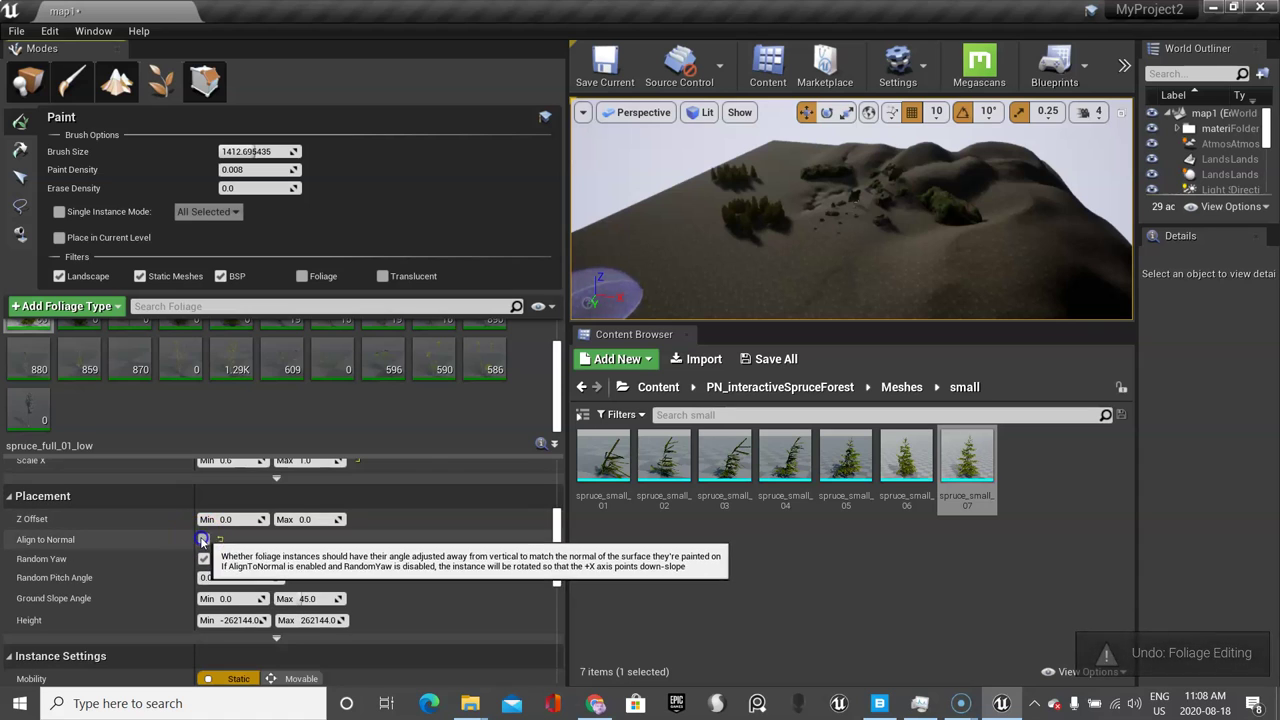
{"action": "mouse_move", "coordinate": [673, 243]}
{"action": "left_mouse_down"}
{"action": "mouse_move", "coordinate": [677, 223]}
{"action": "mouse_move", "coordinate": [626, 271]}
{"action": "mouse_move", "coordinate": [685, 215]}
{"action": "mouse_move", "coordinate": [623, 246]}
{"action": "mouse_move", "coordinate": [597, 283]}
{"action": "mouse_move", "coordinate": [634, 226]}
{"action": "mouse_move", "coordinate": [741, 156]}
{"action": "left_mouse_up"}
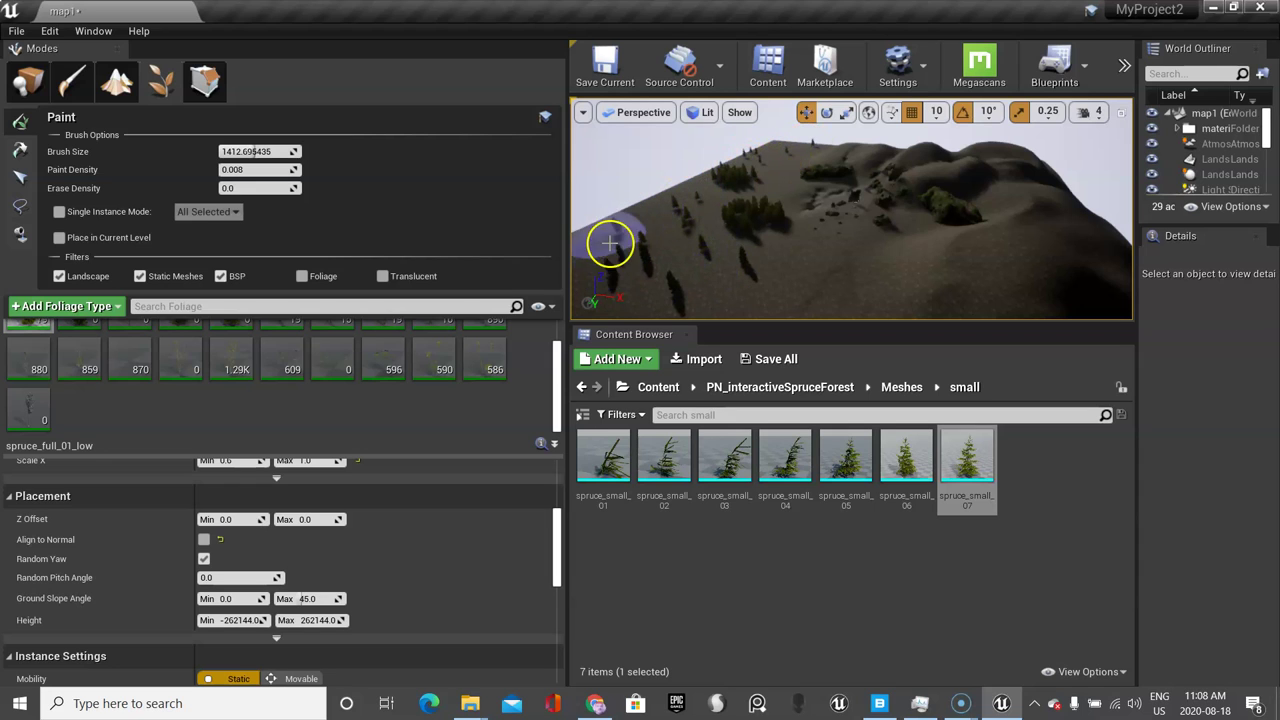
{"action": "scroll", "coordinate": [598, 253], "scroll_direction": "down", "scroll_amount": 3}
{"action": "mouse_move", "coordinate": [600, 262]}
{"action": "left_mouse_down"}
{"action": "mouse_move", "coordinate": [683, 303]}
{"action": "mouse_move", "coordinate": [643, 295]}
{"action": "mouse_move", "coordinate": [611, 234]}
{"action": "mouse_move", "coordinate": [786, 292]}
{"action": "mouse_move", "coordinate": [909, 290]}
{"action": "mouse_move", "coordinate": [764, 314]}
{"action": "left_mouse_up"}
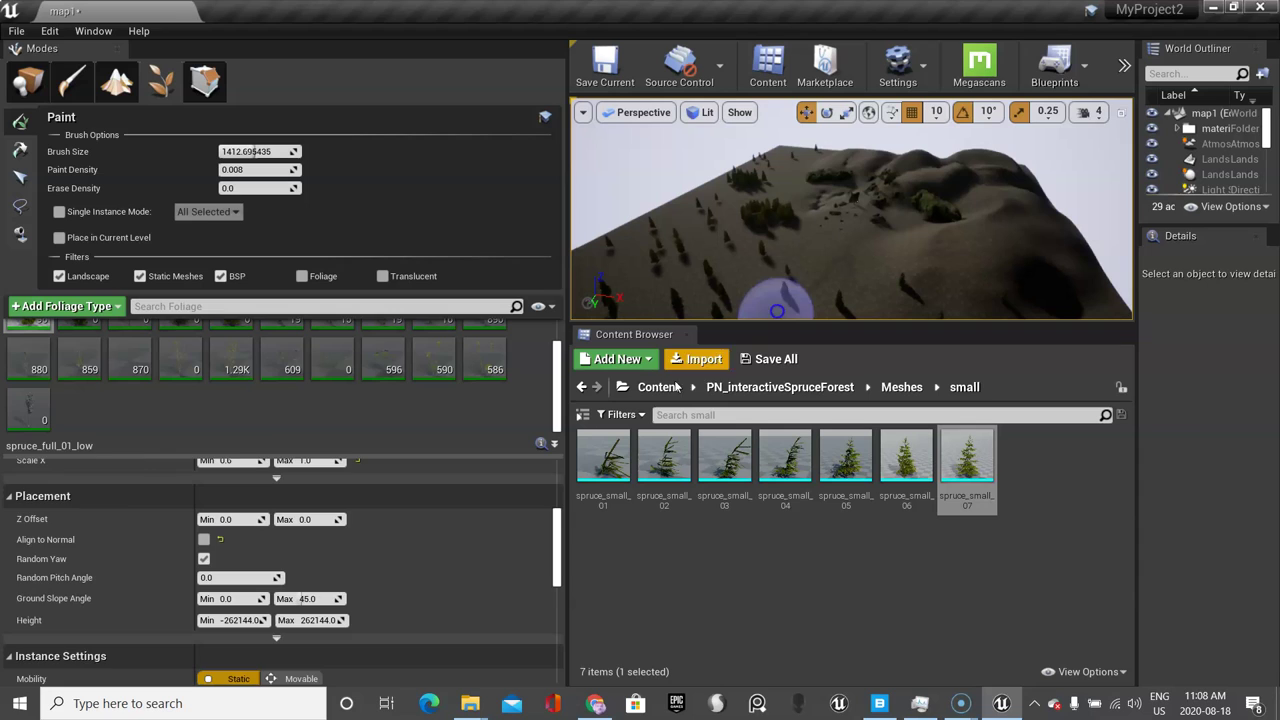
Set the spruce's painting density to 20 and paint more trees on the near slope.
{"action": "scroll", "coordinate": [205, 522], "scroll_direction": "up", "scroll_amount": 2}
{"action": "scroll", "coordinate": [206, 520], "scroll_direction": "up", "scroll_amount": 2}
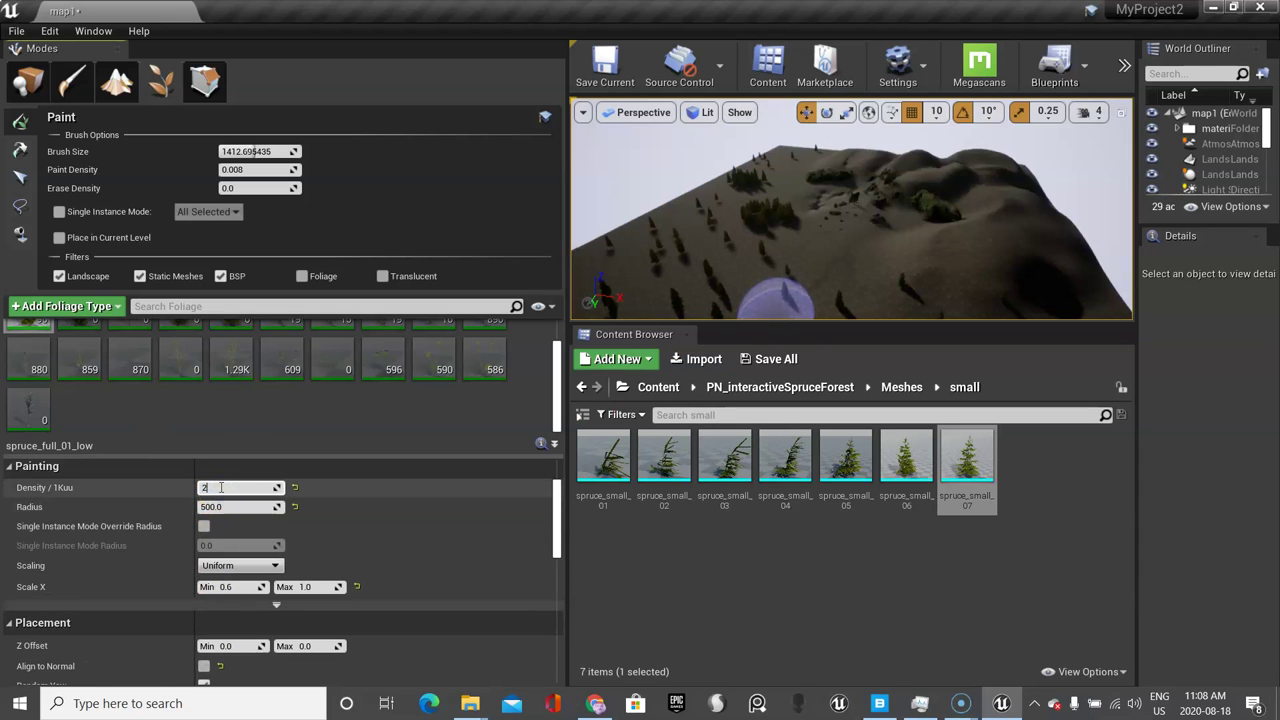
{"action": "left_click", "coordinate": [221, 487]}
{"action": "type", "text": "20"}
{"action": "left_click_drag", "start_coordinate": [858, 286], "coordinate": [820, 279]}
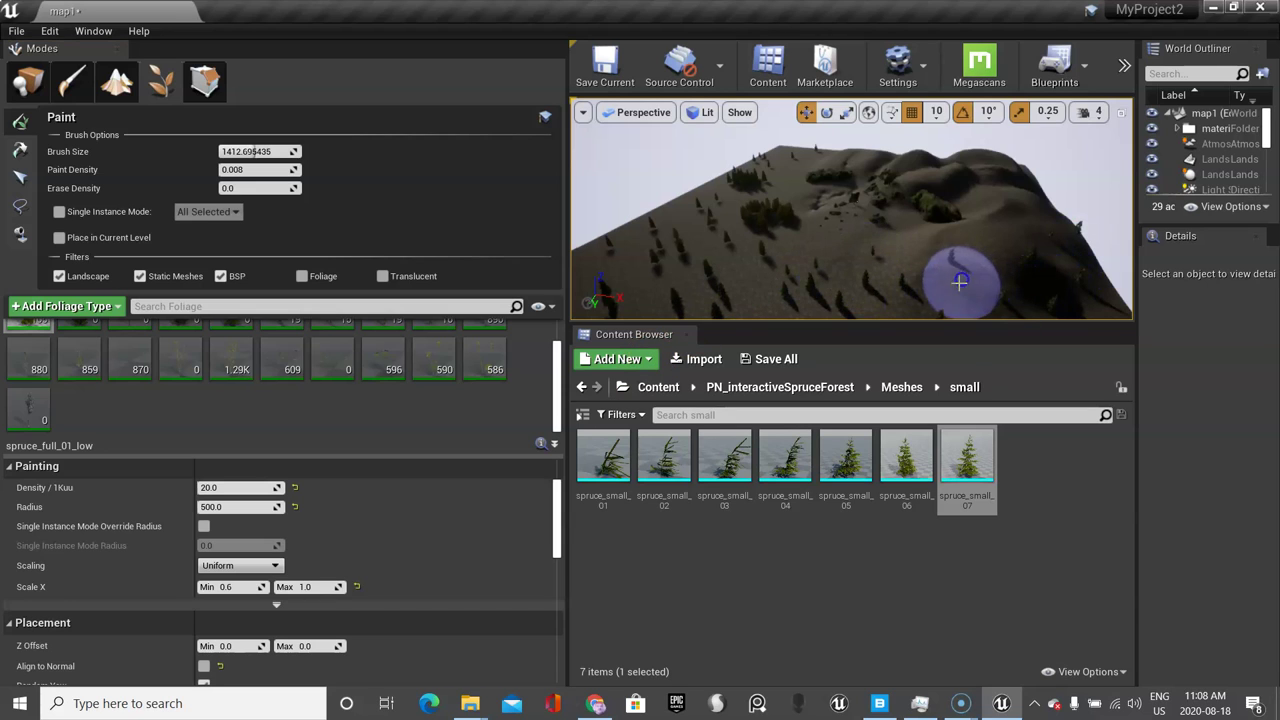
Enlarge the foliage brush to about 4339 and paint spruces over the near slope and toward the distant hills.
{"action": "key", "text": "bracketright"}
{"action": "key", "text": "bracketright"}
{"action": "key", "text": "bracketright"}
{"action": "key", "text": "bracketright"}
{"action": "key", "text": "bracketright"}
{"action": "key", "text": "bracketright"}
{"action": "key", "text": "bracketright"}
{"action": "key", "text": "bracketright"}
{"action": "key", "text": "bracketright"}
{"action": "key", "text": "bracketright"}
{"action": "key", "text": "bracketright"}
{"action": "key", "text": "bracketright"}
{"action": "key", "text": "bracketright"}
{"action": "key", "text": "bracketright"}
{"action": "key", "text": "bracketright"}
{"action": "key", "text": "bracketright"}
{"action": "key", "text": "bracketright"}
{"action": "key", "text": "bracketright"}
{"action": "key", "text": "bracketright"}
{"action": "key", "text": "bracketright"}
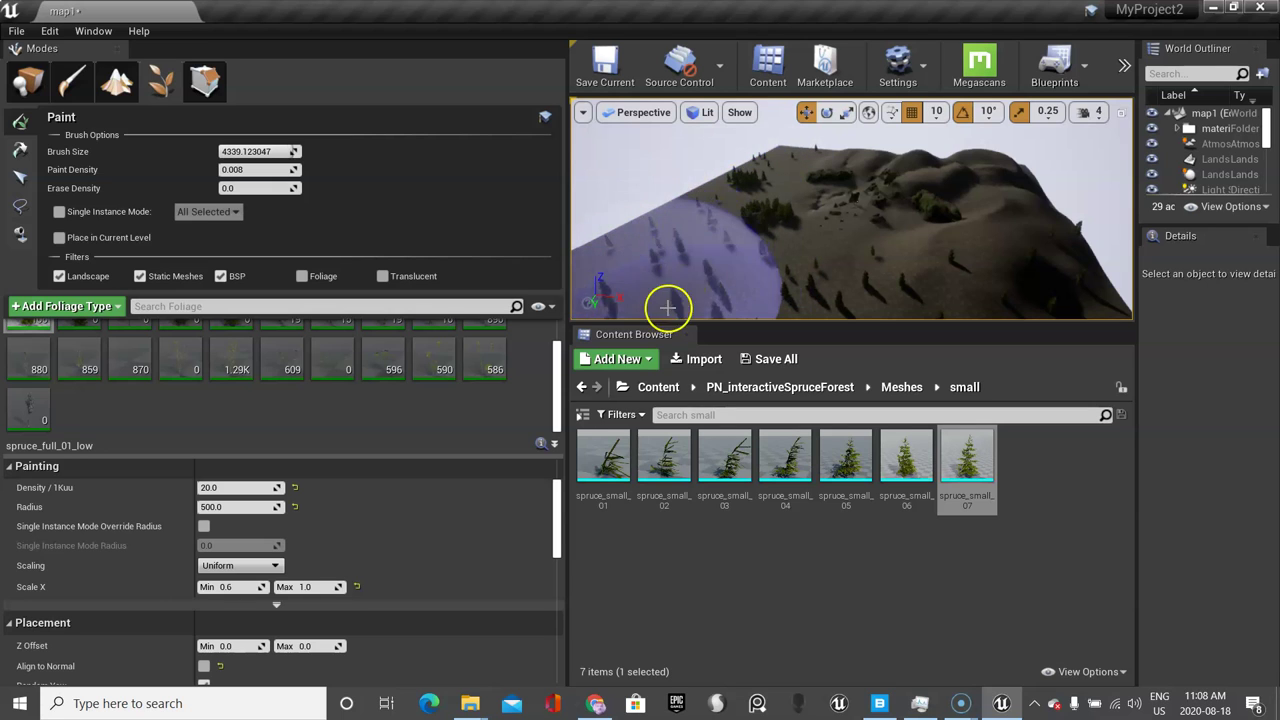
{"action": "left_click_drag", "start_coordinate": [594, 282], "coordinate": [787, 165]}
{"action": "mouse_move", "coordinate": [881, 142]}
{"action": "left_mouse_down"}
{"action": "mouse_move", "coordinate": [1035, 176]}
{"action": "mouse_move", "coordinate": [1040, 311]}
{"action": "mouse_move", "coordinate": [1057, 314]}
{"action": "mouse_move", "coordinate": [785, 395]}
{"action": "left_mouse_up"}
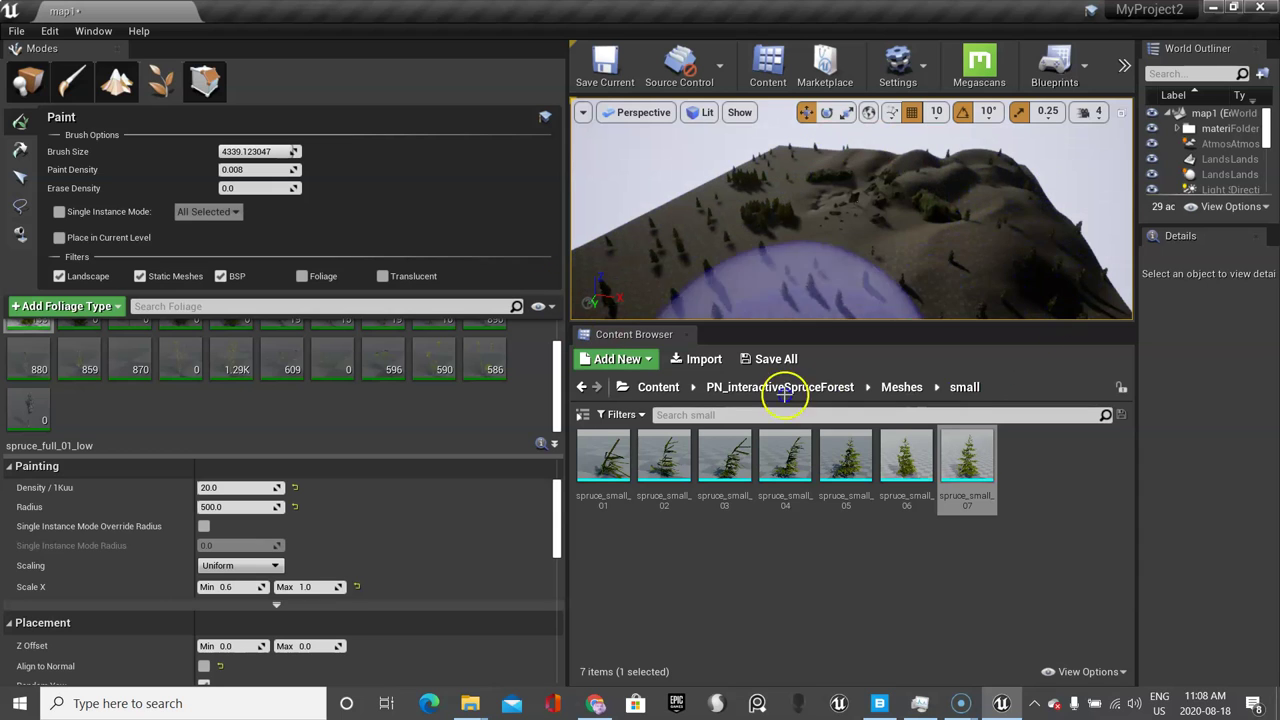
Set the spruce's radius to 300 and paint trees across the whole landscape toward the far hills.
{"action": "left_click", "coordinate": [214, 489]}
{"action": "left_click", "coordinate": [224, 506]}
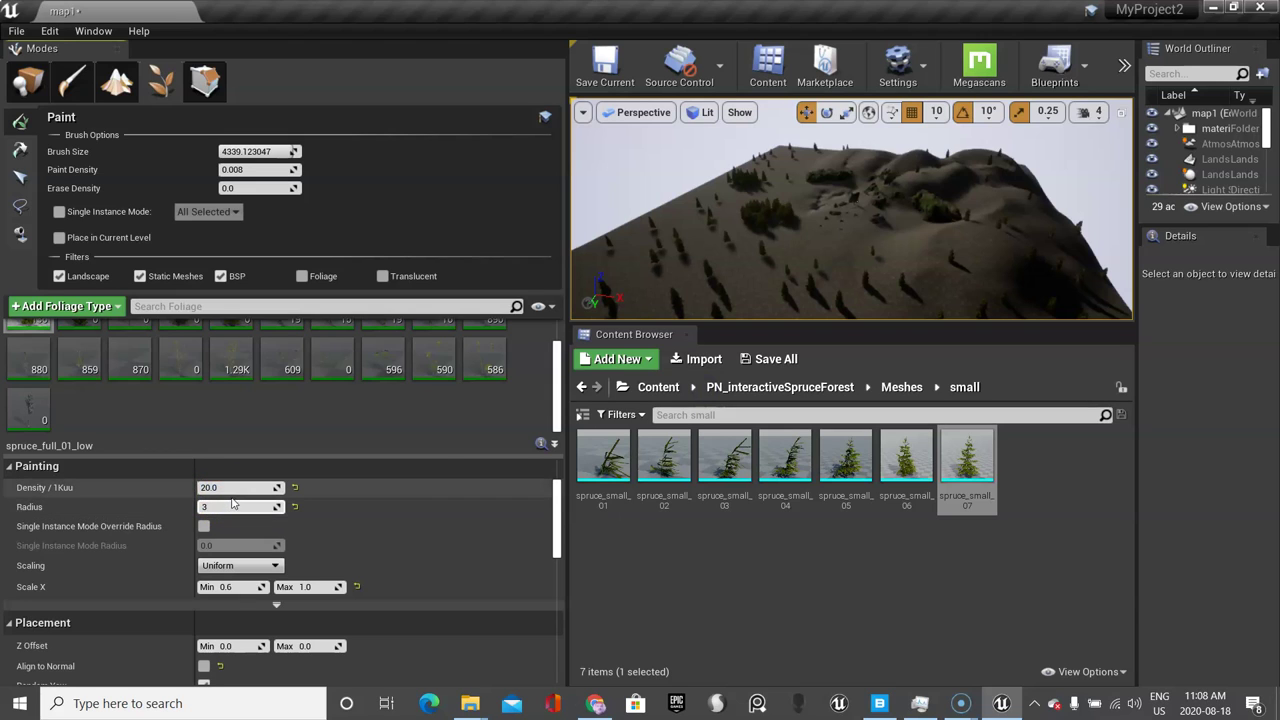
{"action": "type", "text": "300"}
{"action": "key", "text": "Return"}
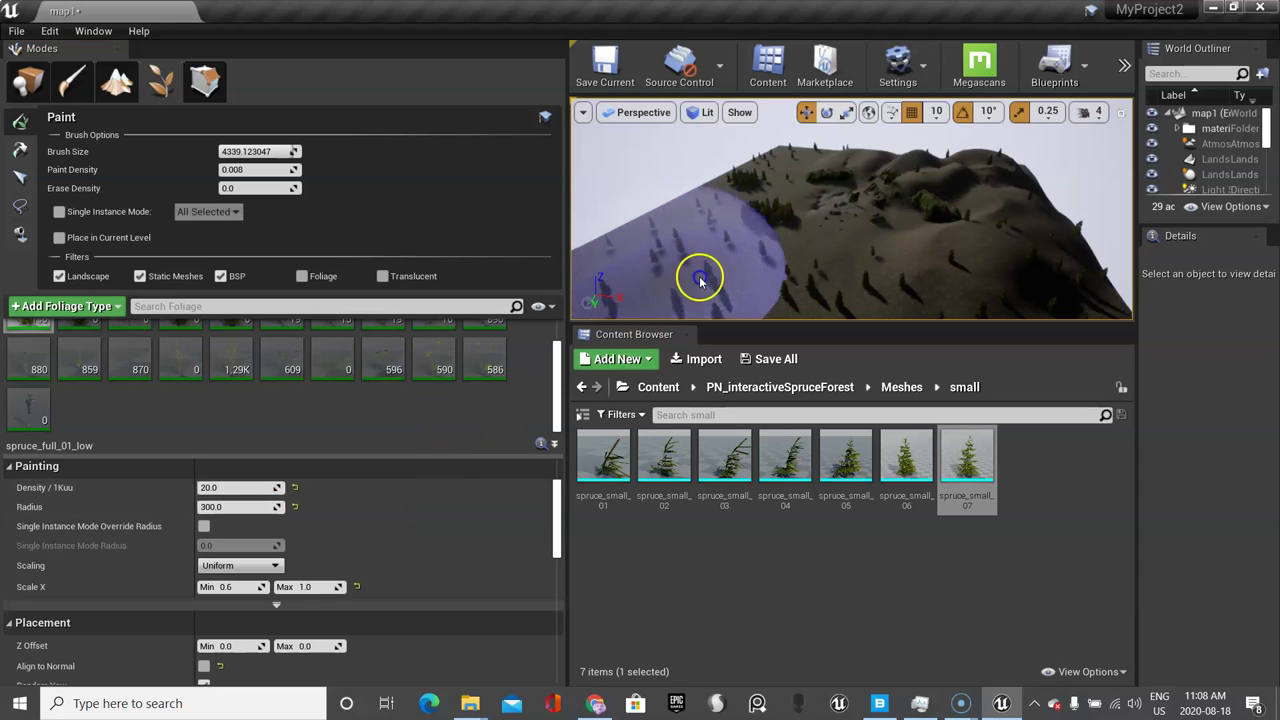
{"action": "mouse_move", "coordinate": [766, 298]}
{"action": "left_mouse_down"}
{"action": "mouse_move", "coordinate": [697, 209]}
{"action": "mouse_move", "coordinate": [757, 171]}
{"action": "mouse_move", "coordinate": [980, 177]}
{"action": "mouse_move", "coordinate": [1017, 283]}
{"action": "mouse_move", "coordinate": [924, 351]}
{"action": "mouse_move", "coordinate": [834, 326]}
{"action": "mouse_move", "coordinate": [749, 266]}
{"action": "mouse_move", "coordinate": [771, 283]}
{"action": "mouse_move", "coordinate": [934, 194]}
{"action": "mouse_move", "coordinate": [1265, 118]}
{"action": "left_mouse_up"}
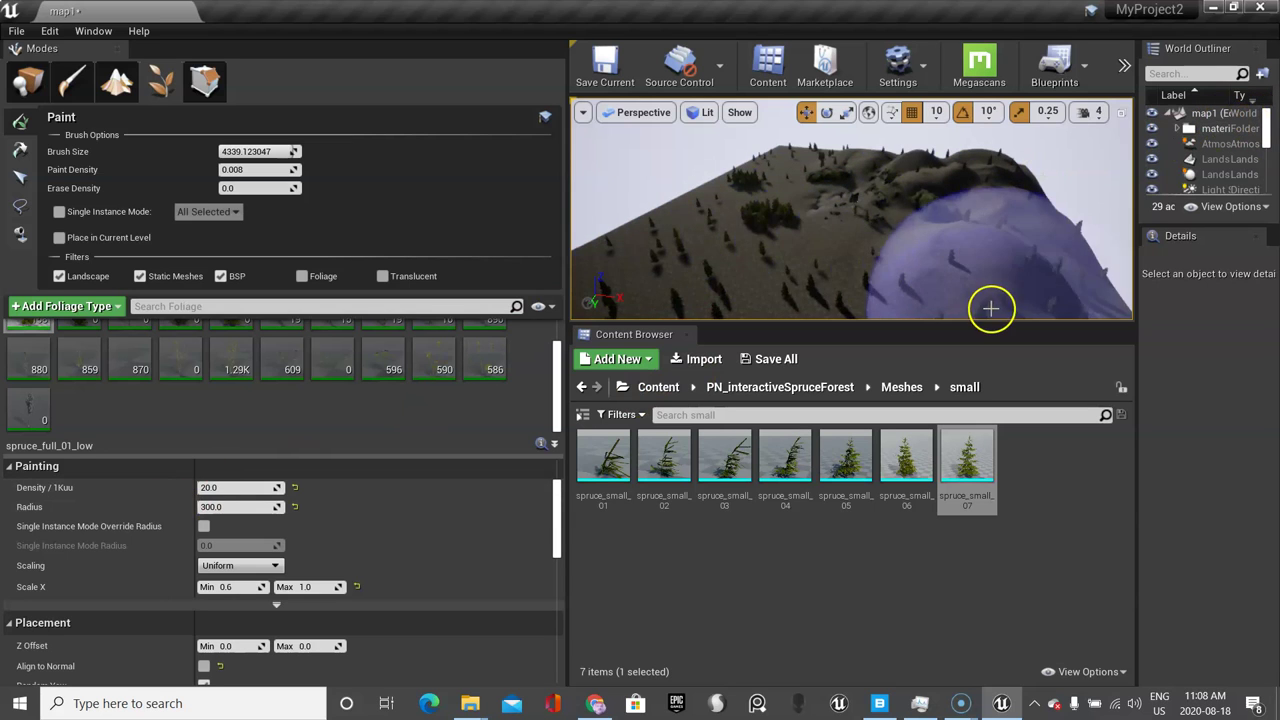
Switch to Place mode, select the tk3vefefa_LOD4 mesh among the rocks and examine it up close.
{"action": "scroll", "coordinate": [898, 291], "scroll_direction": "up", "scroll_amount": 1}
{"action": "scroll", "coordinate": [898, 291], "scroll_direction": "up", "scroll_amount": 4}
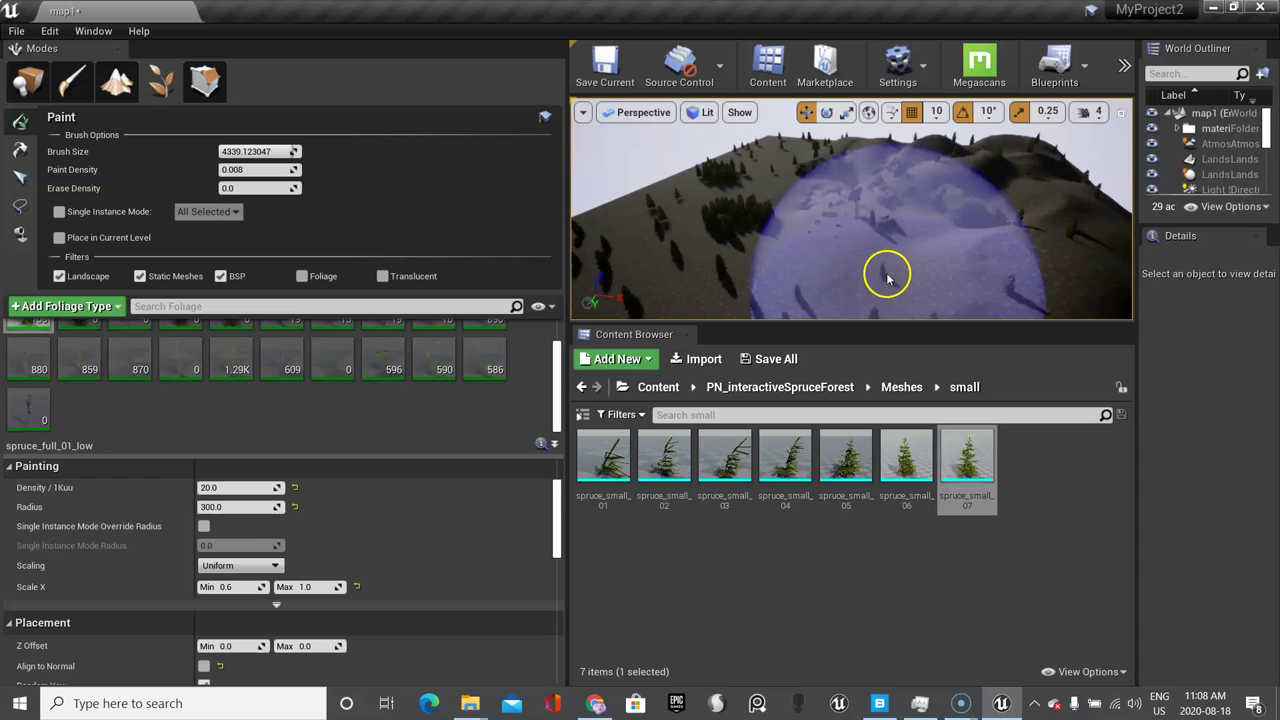
{"action": "right_click_drag", "start_coordinate": [885, 273], "coordinate": [885, 273]}
{"action": "left_click", "coordinate": [27, 78]}
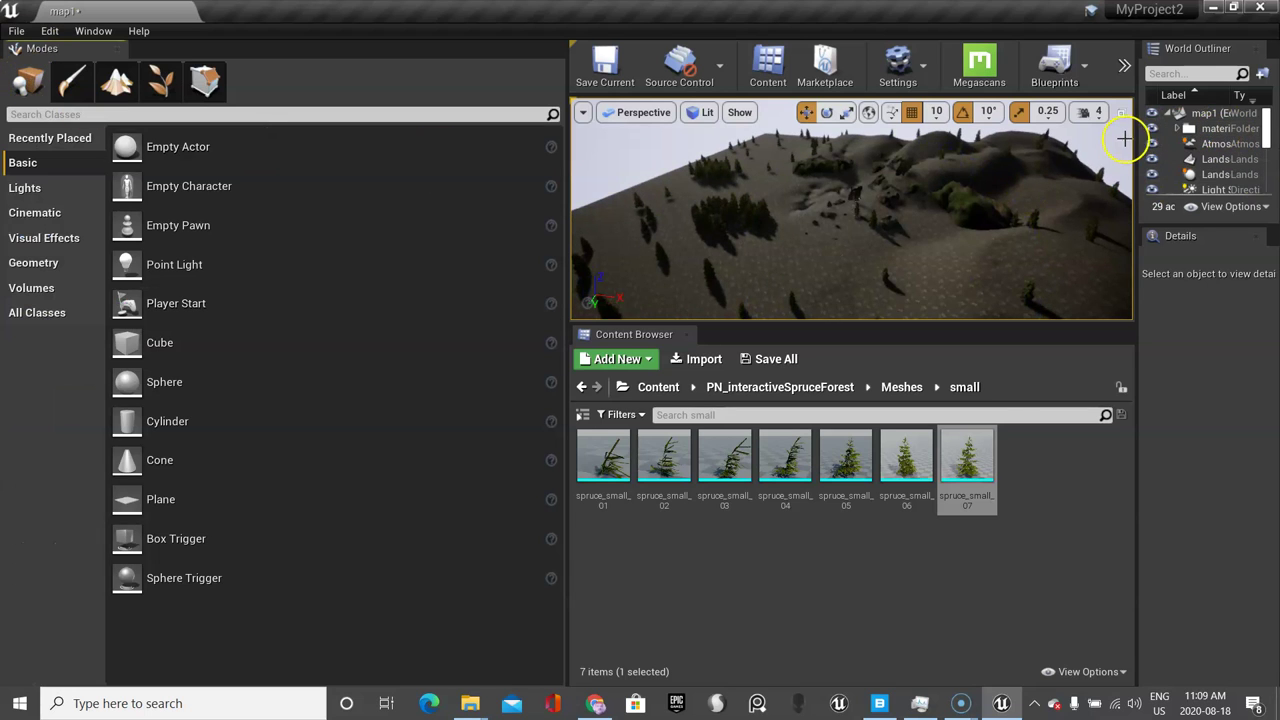
{"action": "left_click", "coordinate": [890, 204]}
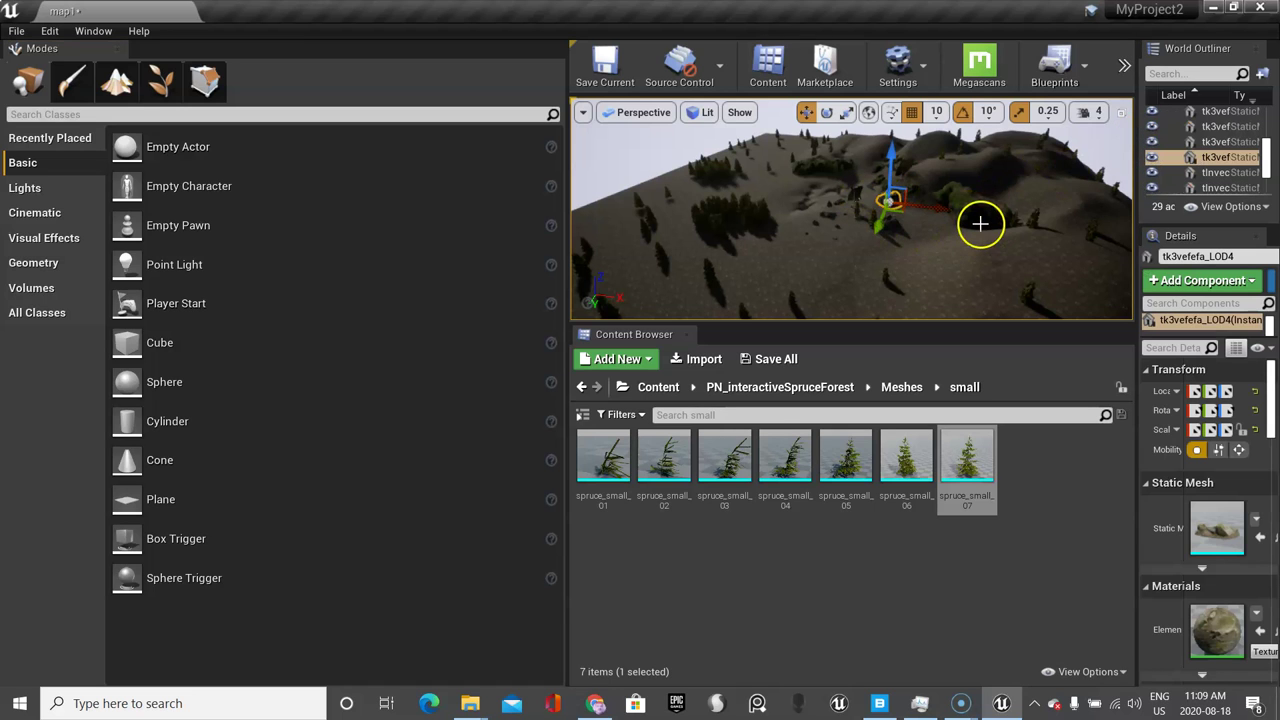
{"action": "key", "text": "f"}
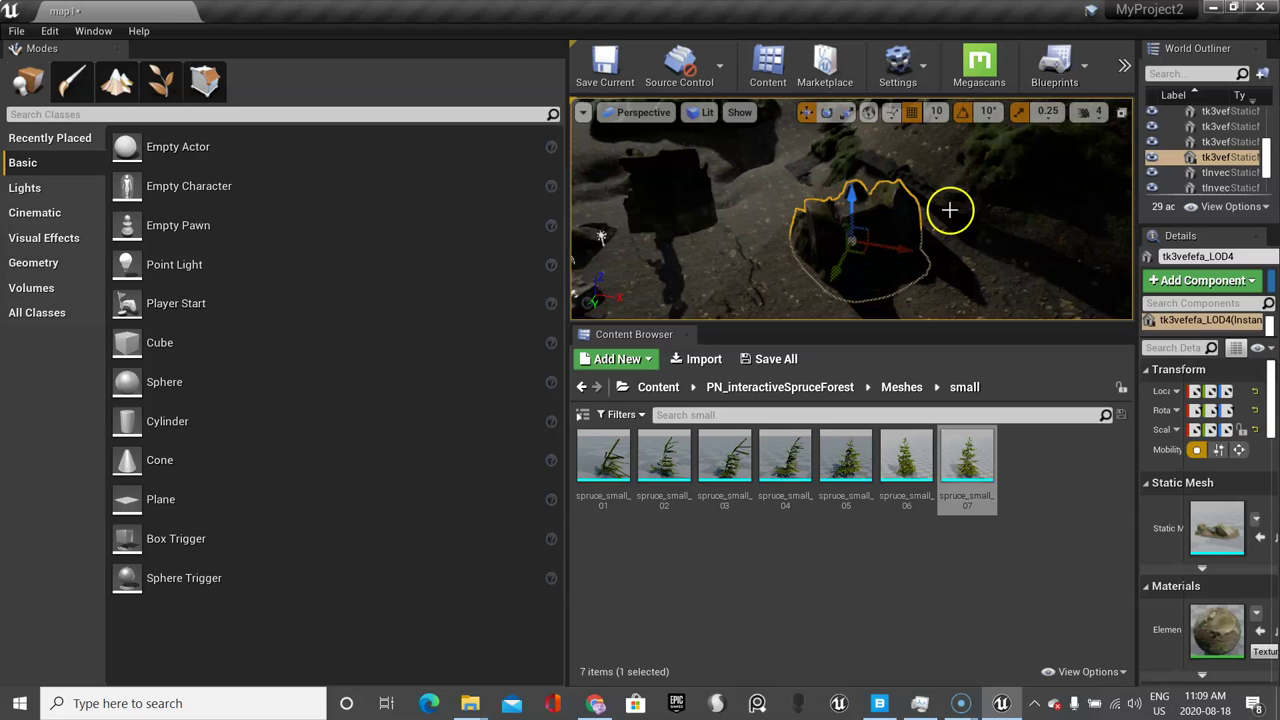
{"action": "left_click_drag", "start_coordinate": [868, 238], "coordinate": [600, 200], "text": "alt"}
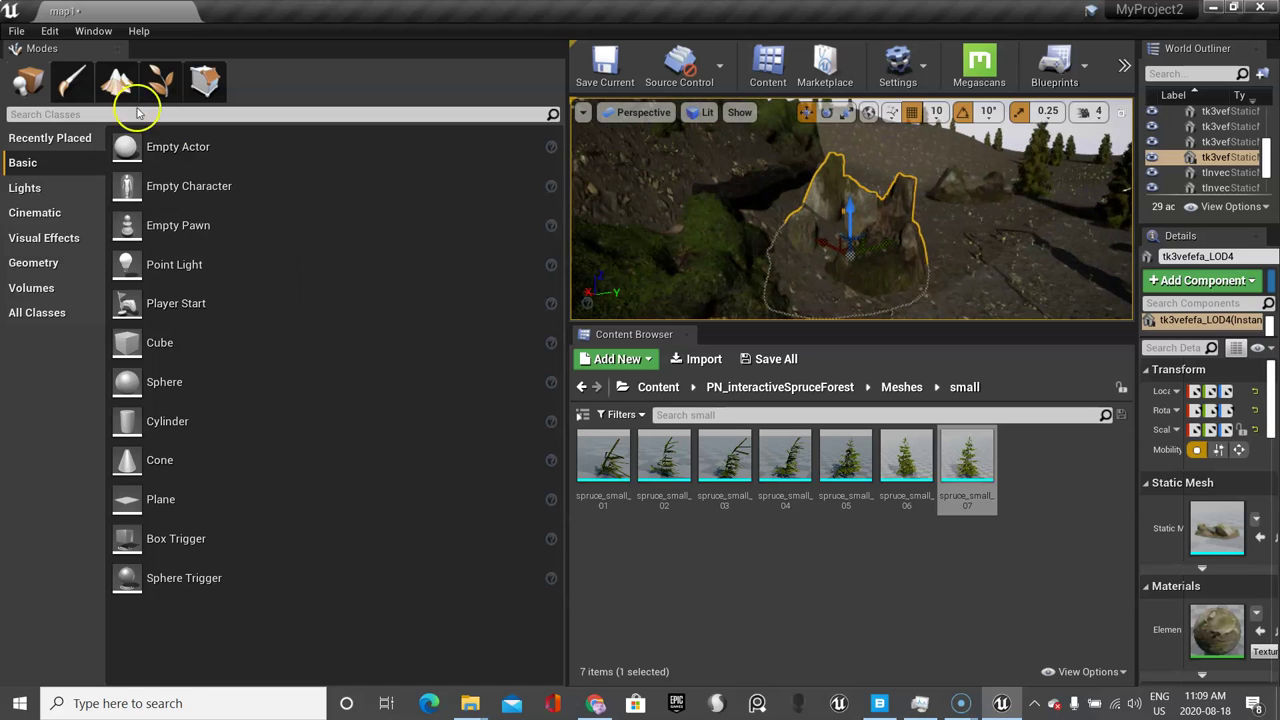
Return to Foliage mode, reduce the brush size to about 742 and paint spruces on the slope around the selected mesh.
{"action": "left_click", "coordinate": [205, 83]}
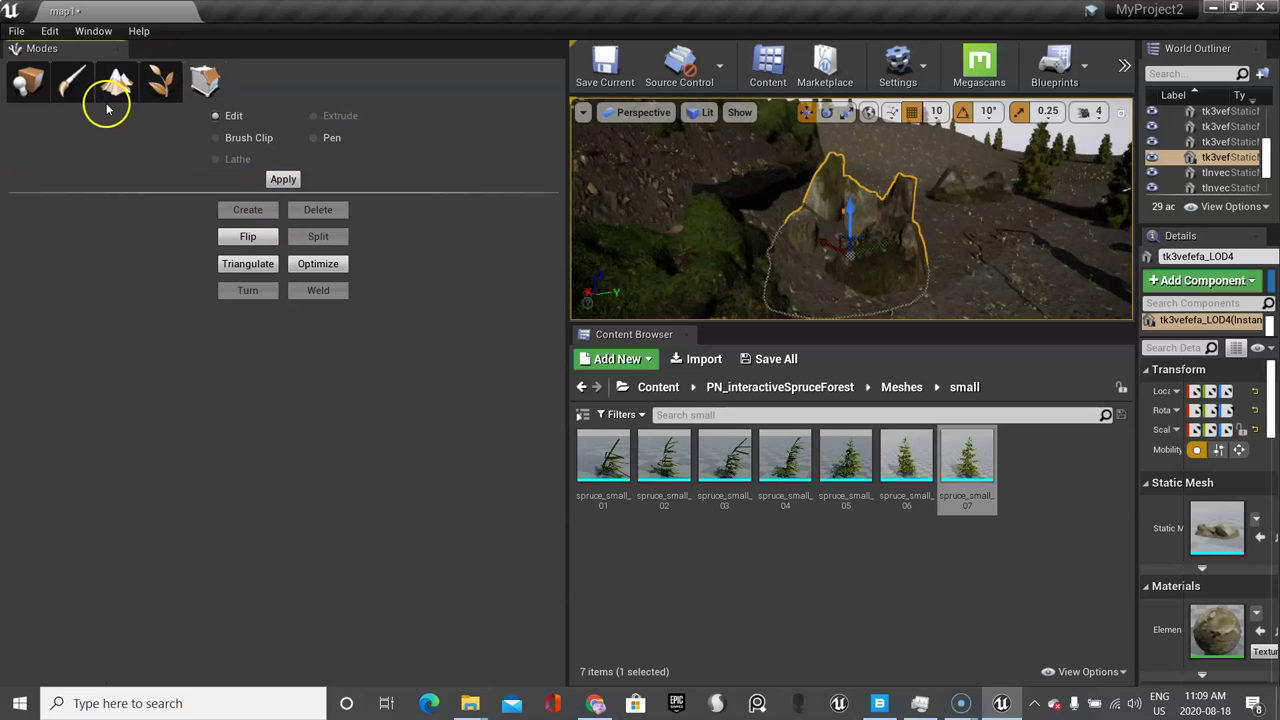
{"action": "left_click", "coordinate": [160, 82]}
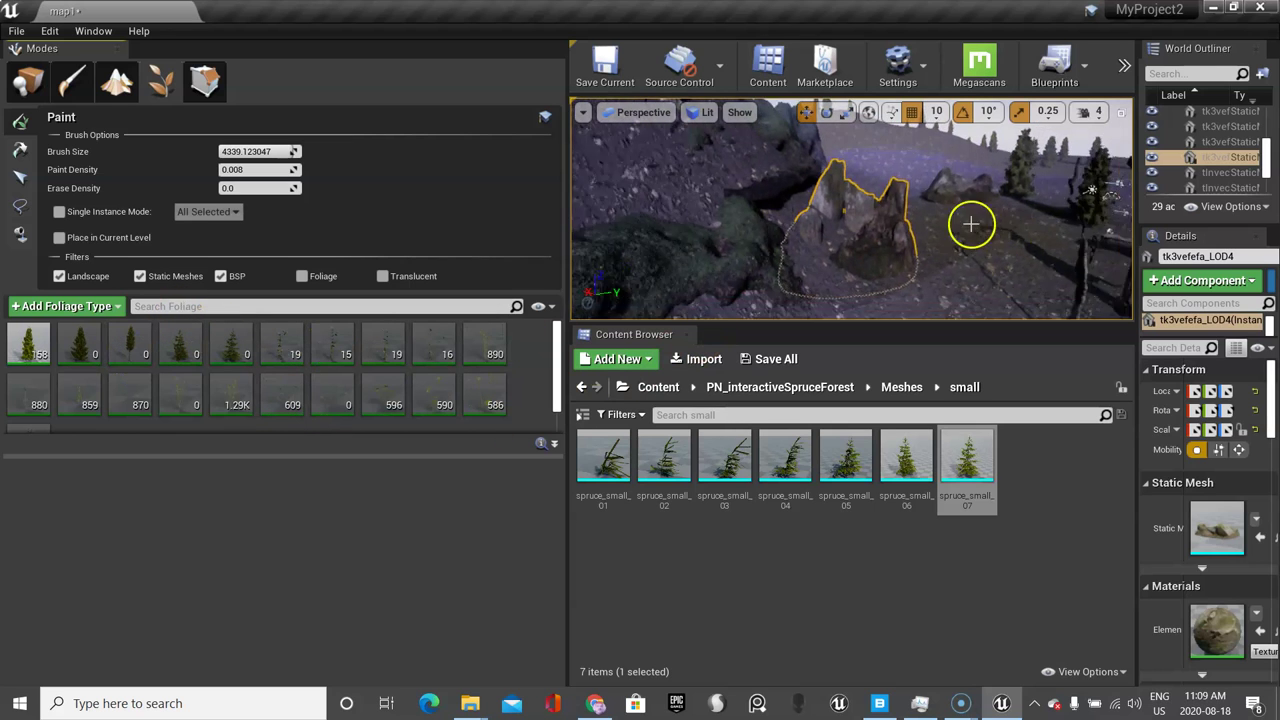
{"action": "scroll", "coordinate": [880, 203], "scroll_direction": "down", "scroll_amount": 5}
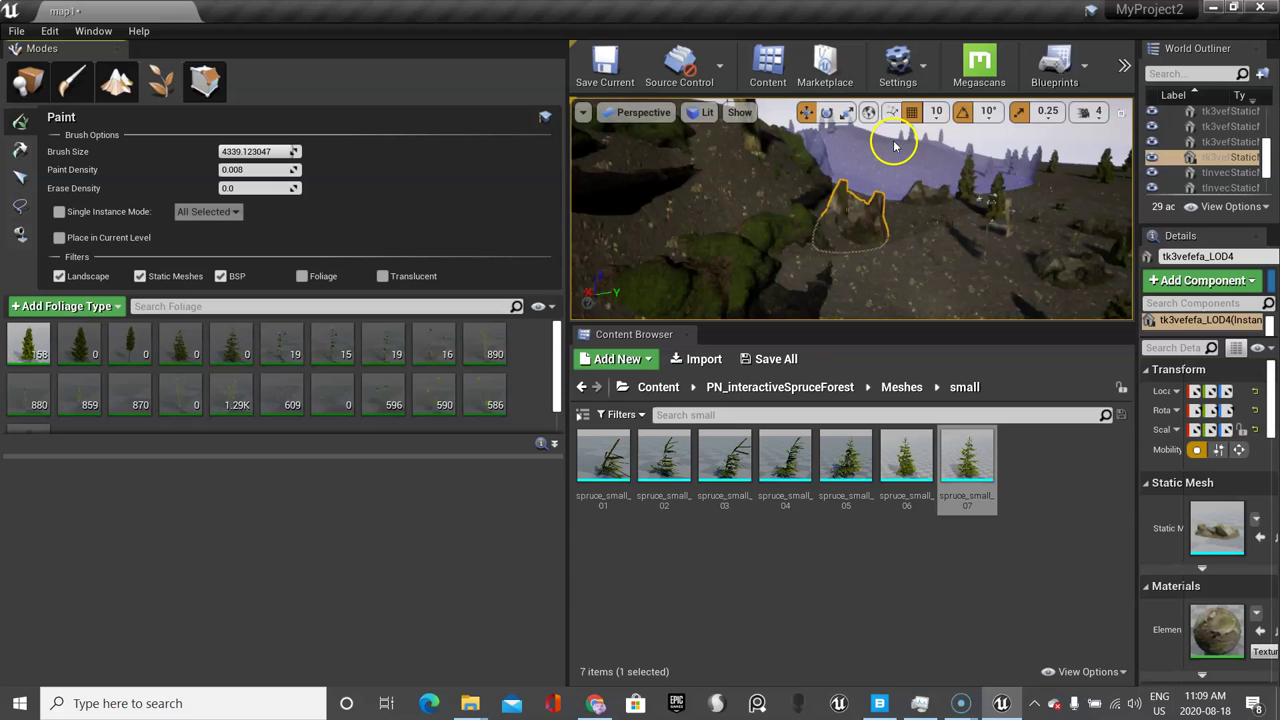
{"action": "key", "text": "bracketleft"}
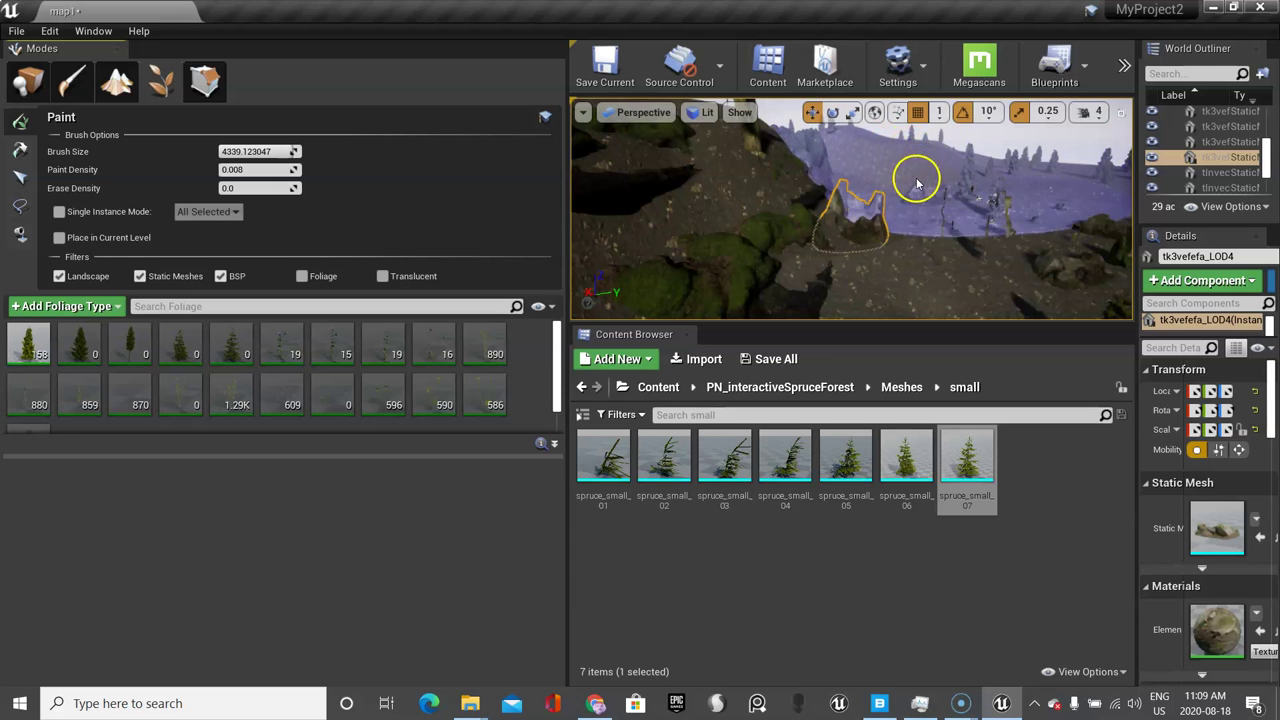
{"action": "scroll", "coordinate": [916, 184], "scroll_direction": "down", "scroll_amount": 4}
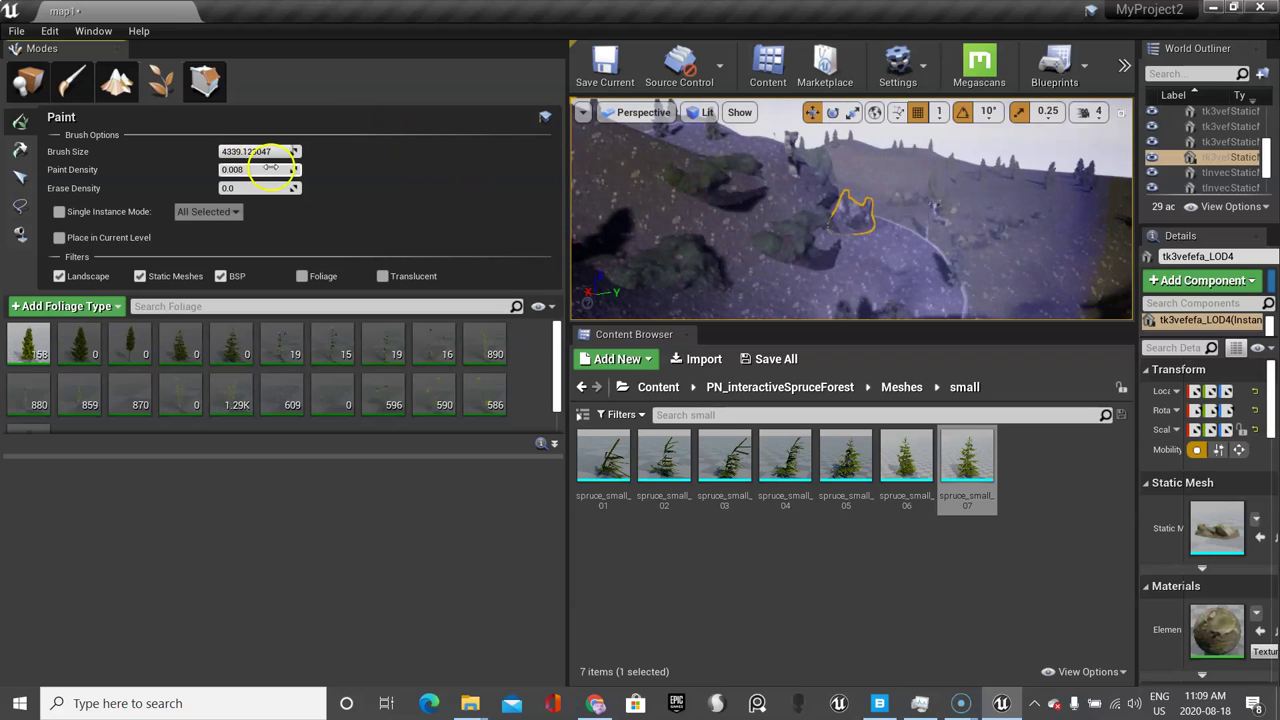
{"action": "left_click_drag", "start_coordinate": [257, 151], "coordinate": [200, 147]}
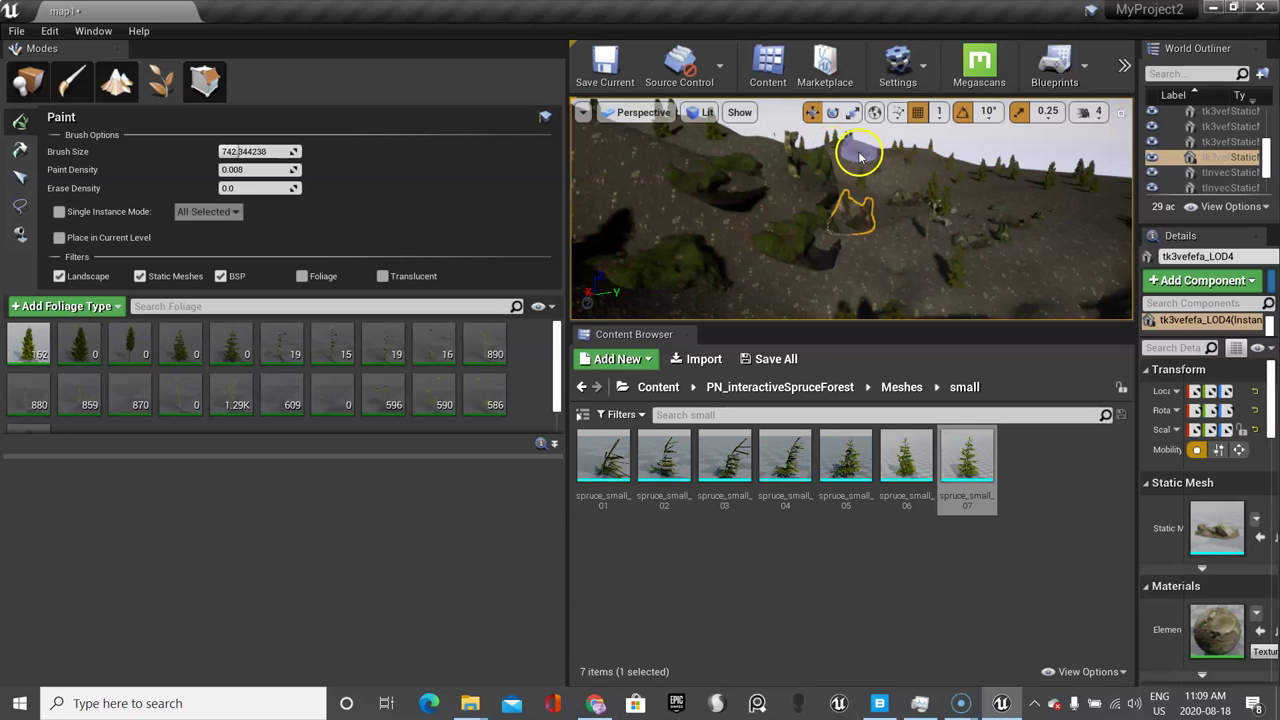
{"action": "left_click", "coordinate": [1090, 240]}
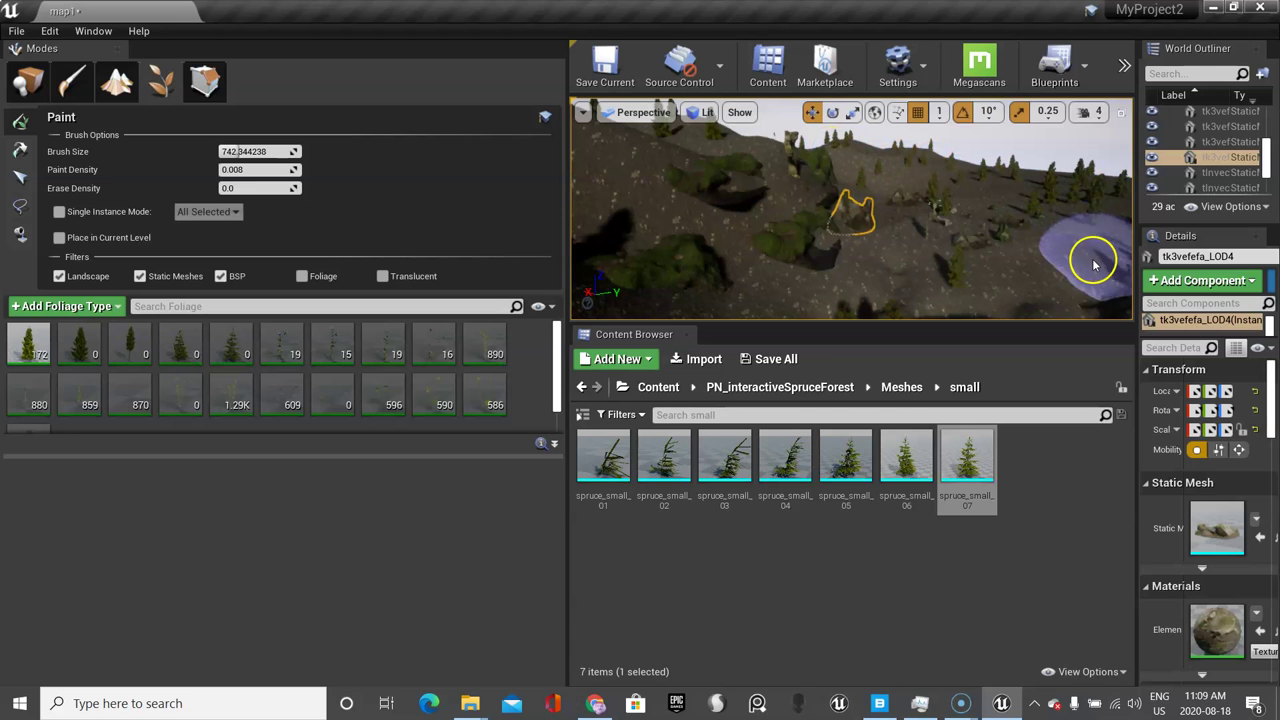
Enable the spruce_full_02_low foliage type for painting and set its density to 20 and radius to 600.
{"action": "left_click", "coordinate": [80, 358]}
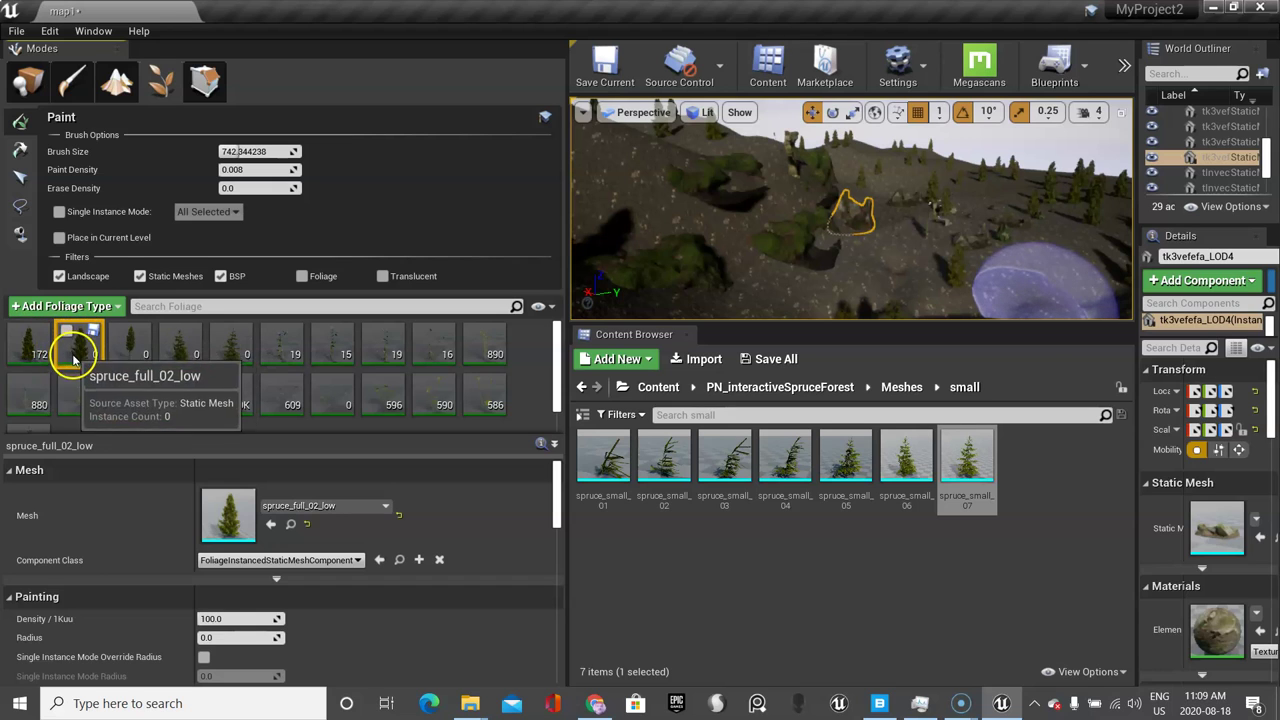
{"action": "left_click", "coordinate": [68, 332]}
{"action": "scroll", "coordinate": [314, 509], "scroll_direction": "down", "scroll_amount": 1}
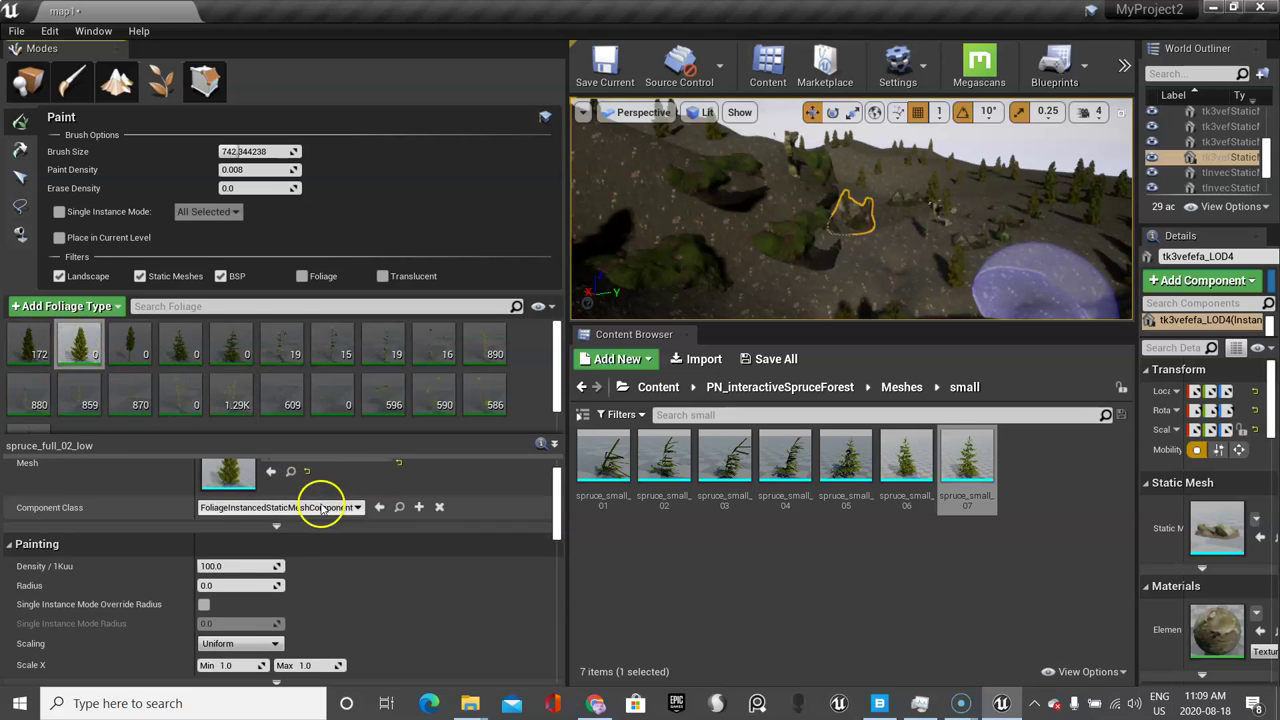
{"action": "left_click", "coordinate": [234, 566]}
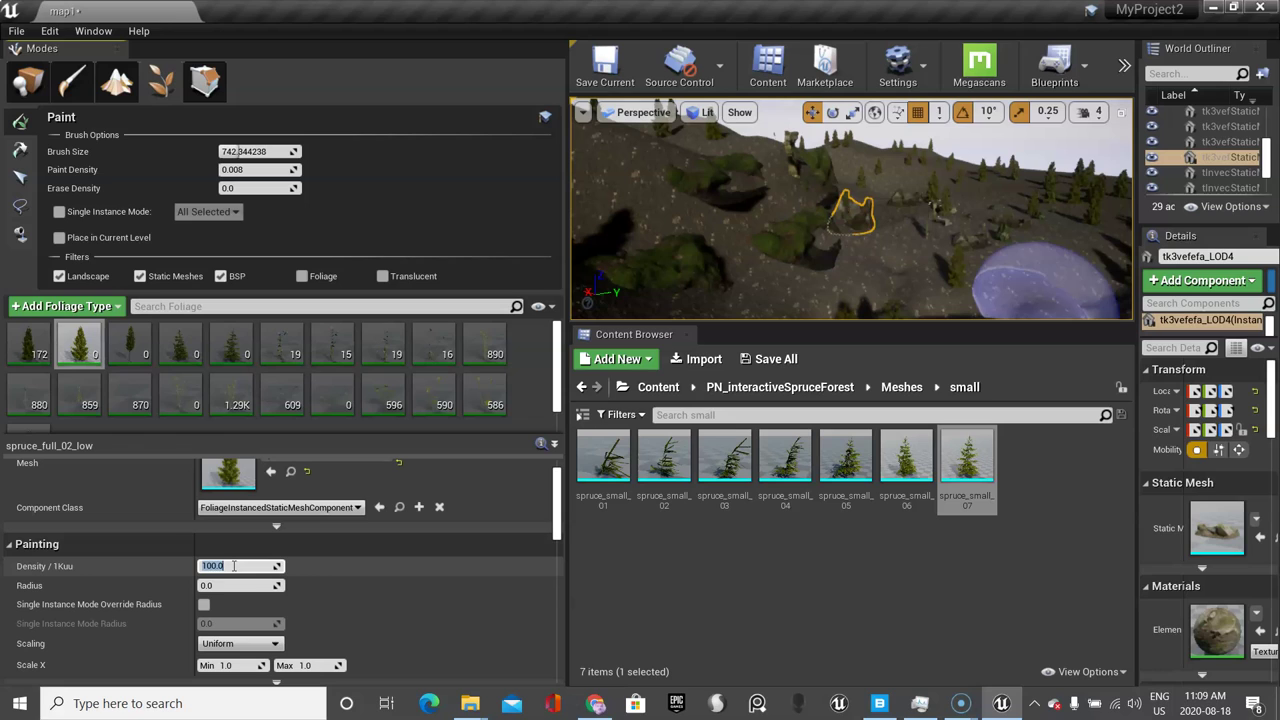
{"action": "type", "text": "20"}
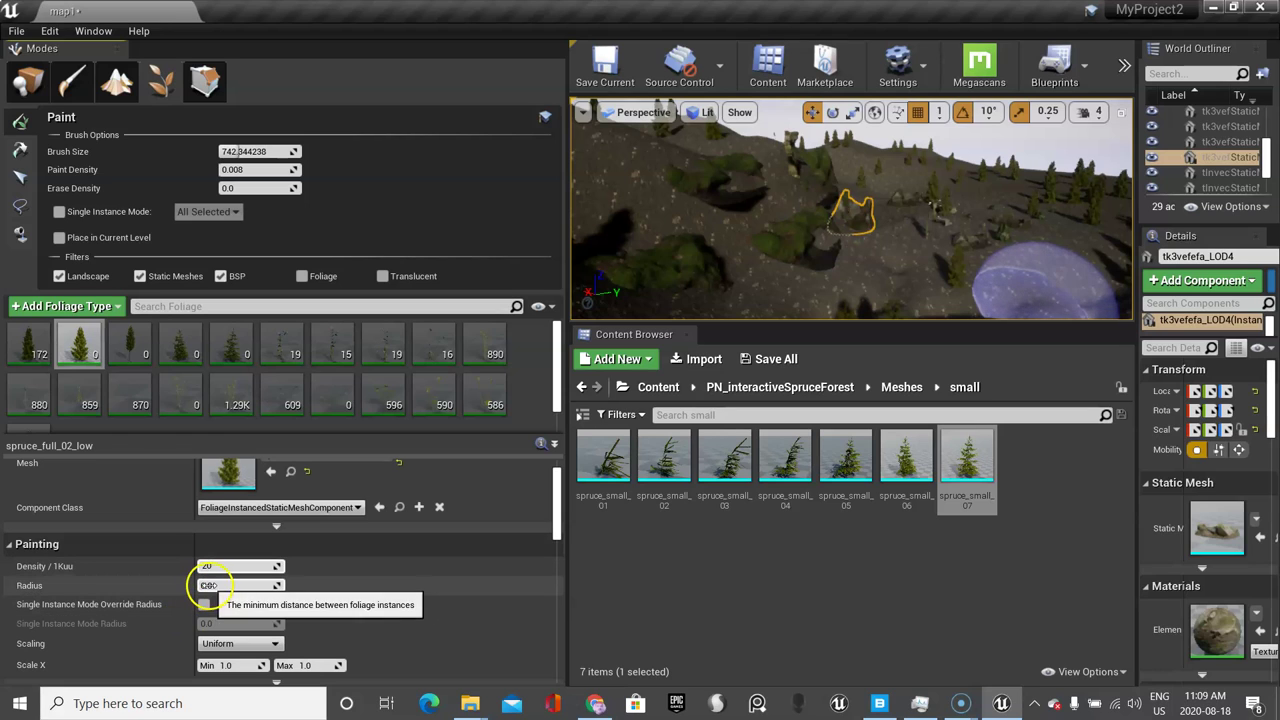
{"action": "left_click", "coordinate": [207, 586]}
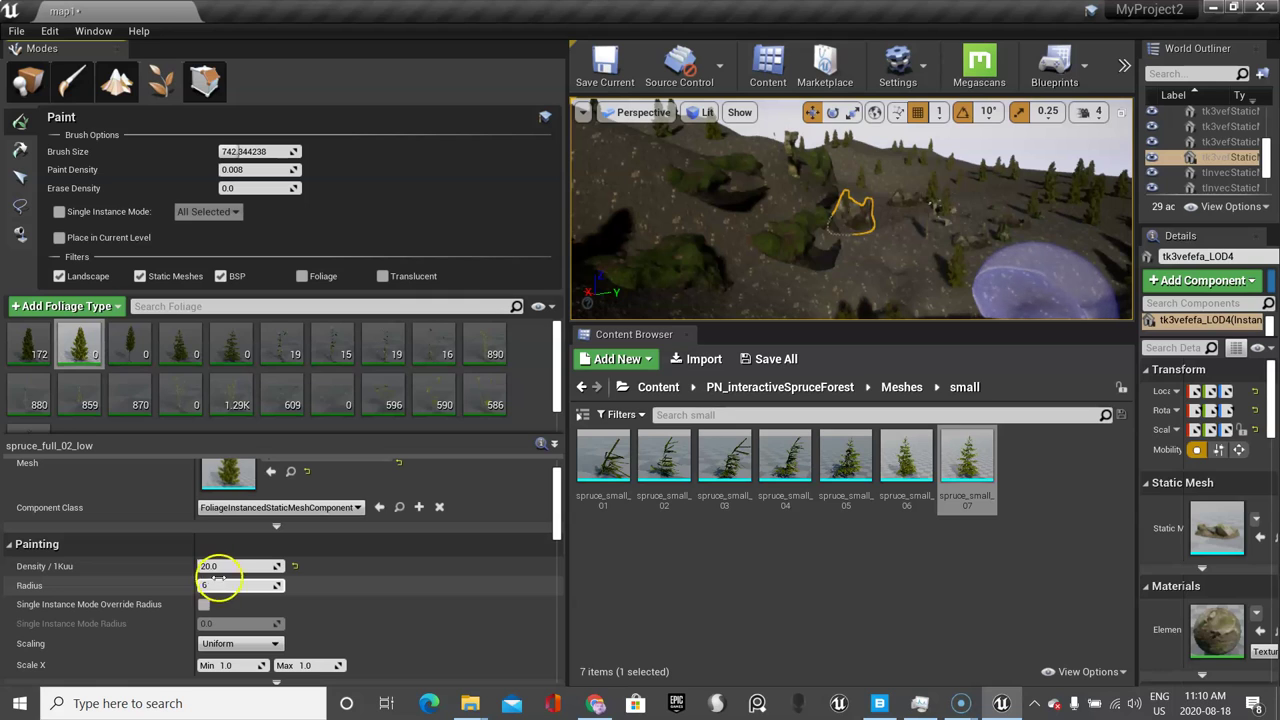
{"action": "key", "text": "Return"}
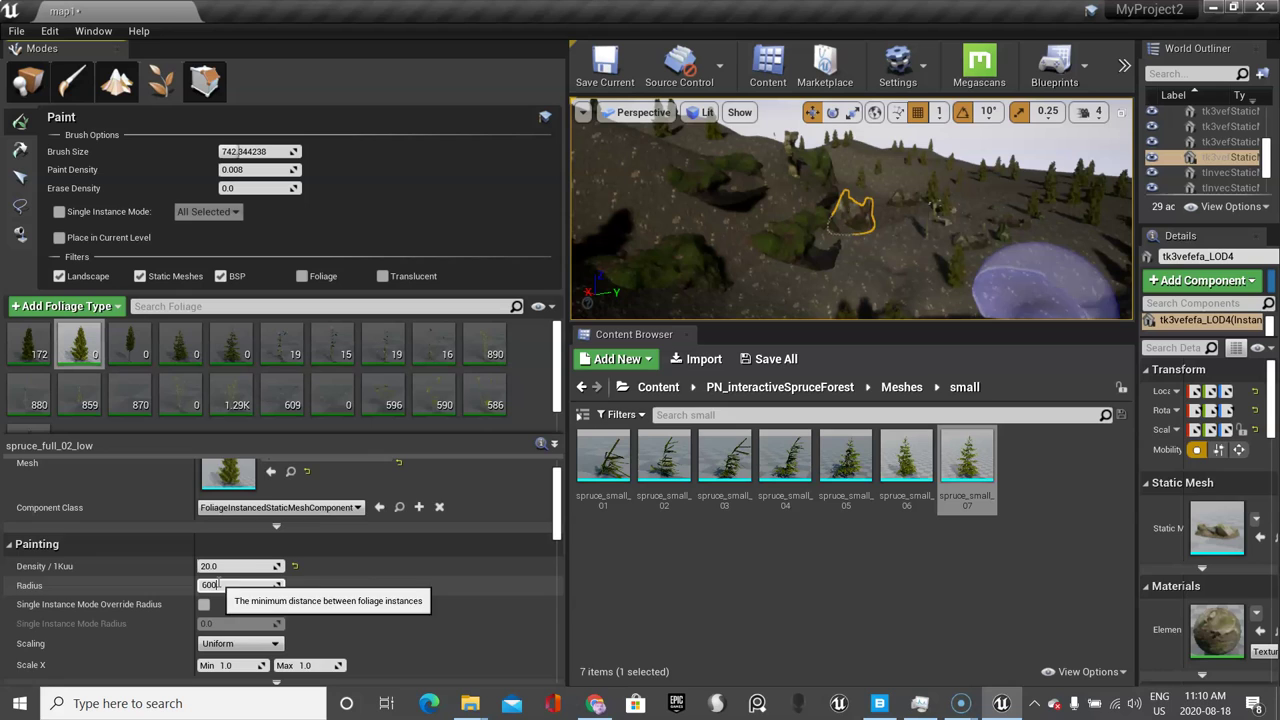
Set the spruce_full_02_low foliage's Scale X range to 0.5–1.4 and turn off Align to Normal.
{"action": "scroll", "coordinate": [222, 612], "scroll_direction": "down", "scroll_amount": 2}
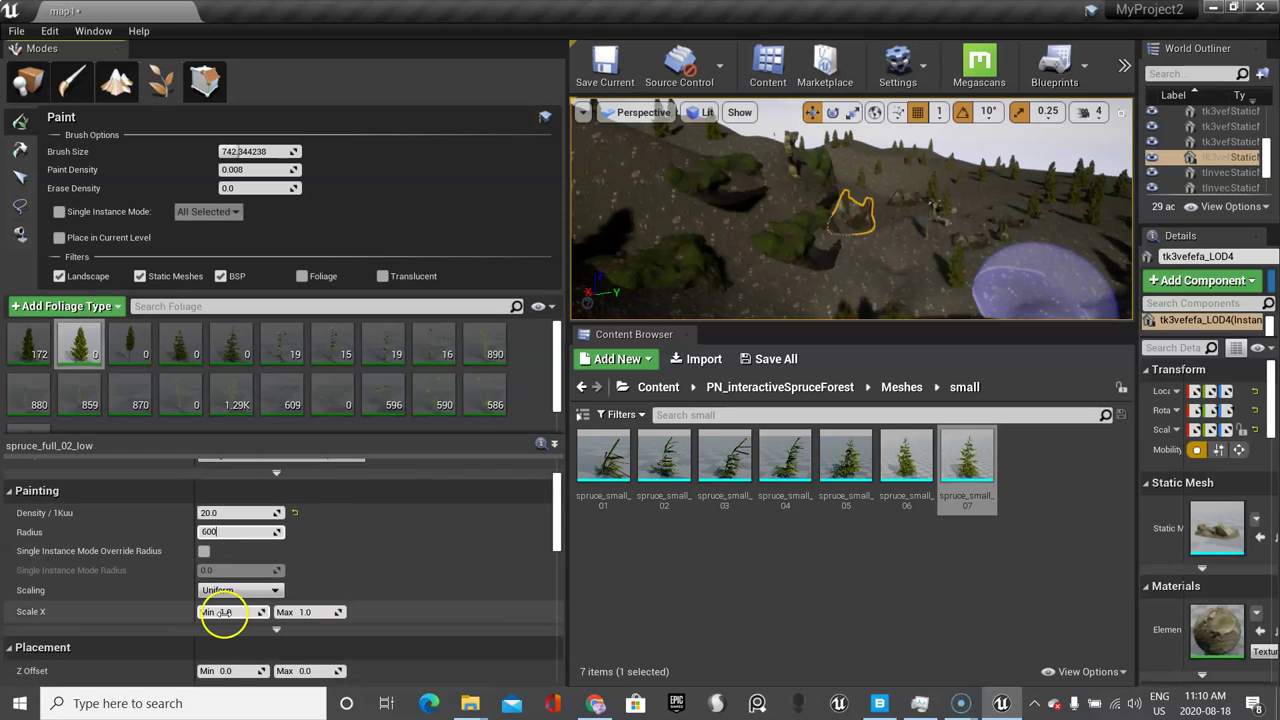
{"action": "left_click", "coordinate": [222, 612]}
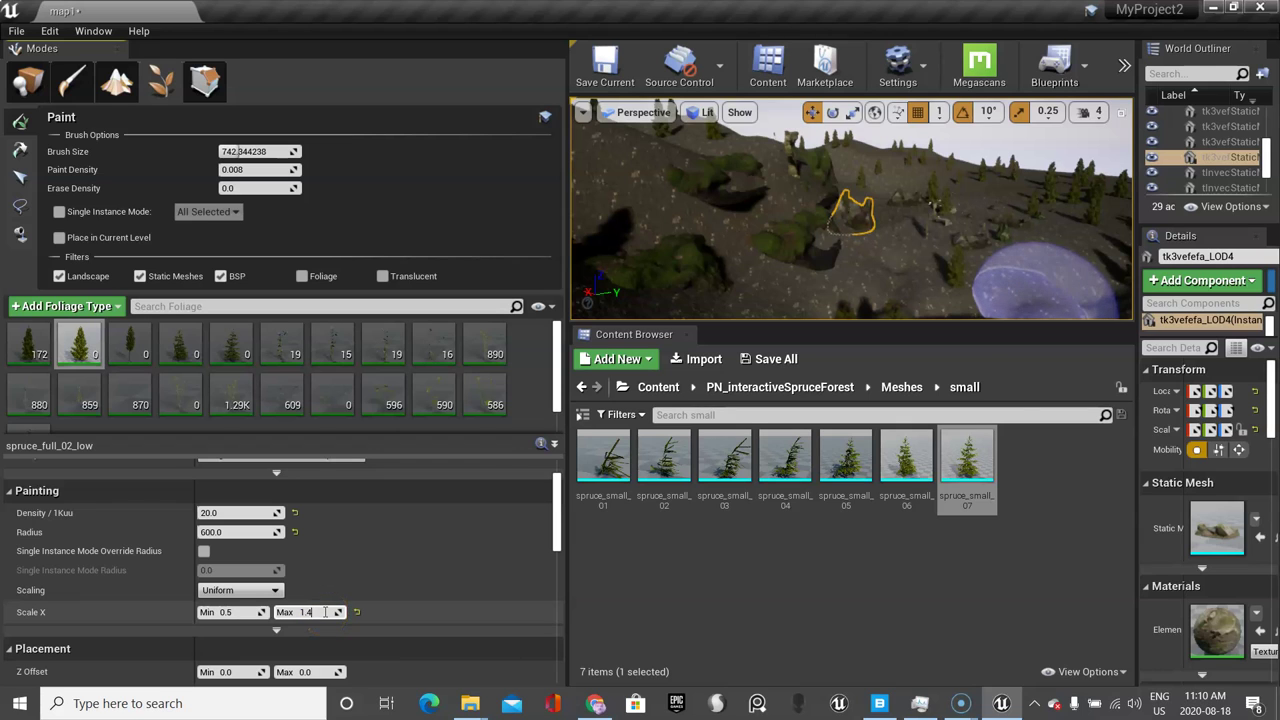
{"action": "scroll", "coordinate": [320, 610], "scroll_direction": "down", "scroll_amount": 3}
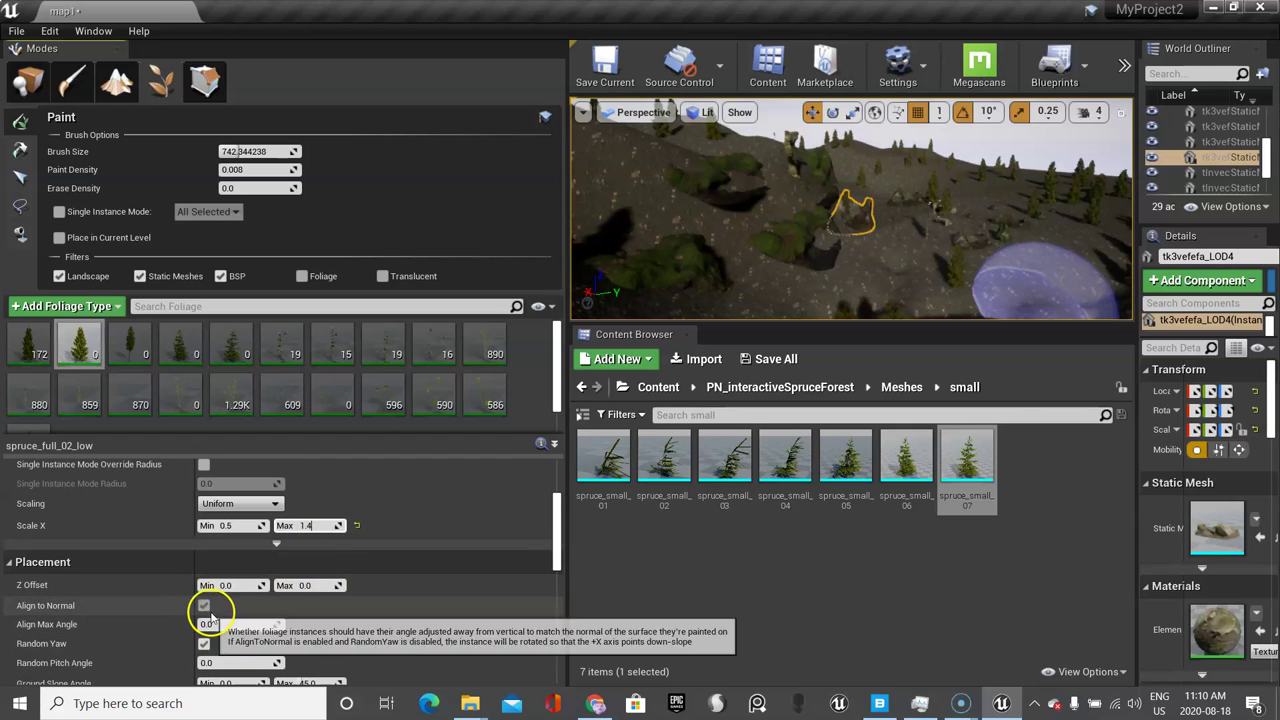
{"action": "left_click", "coordinate": [204, 606]}
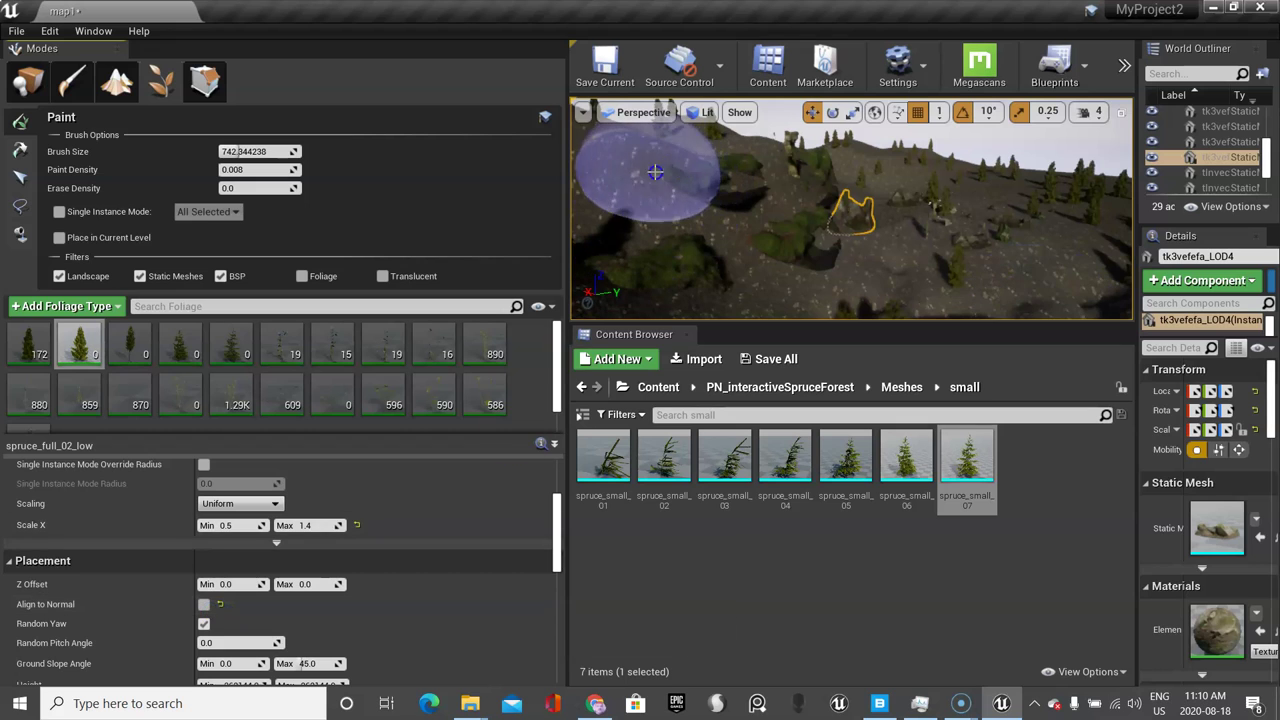
Paint spruce_full_02_low trees over the slopes around the selected rock mesh, across the foreground and up toward the far hills.
{"action": "mouse_move", "coordinate": [638, 170]}
{"action": "left_mouse_down"}
{"action": "mouse_move", "coordinate": [669, 200]}
{"action": "mouse_move", "coordinate": [731, 223]}
{"action": "mouse_move", "coordinate": [664, 182]}
{"action": "mouse_move", "coordinate": [689, 189]}
{"action": "left_mouse_up"}
{"action": "scroll", "coordinate": [717, 211], "scroll_direction": "down", "scroll_amount": 3}
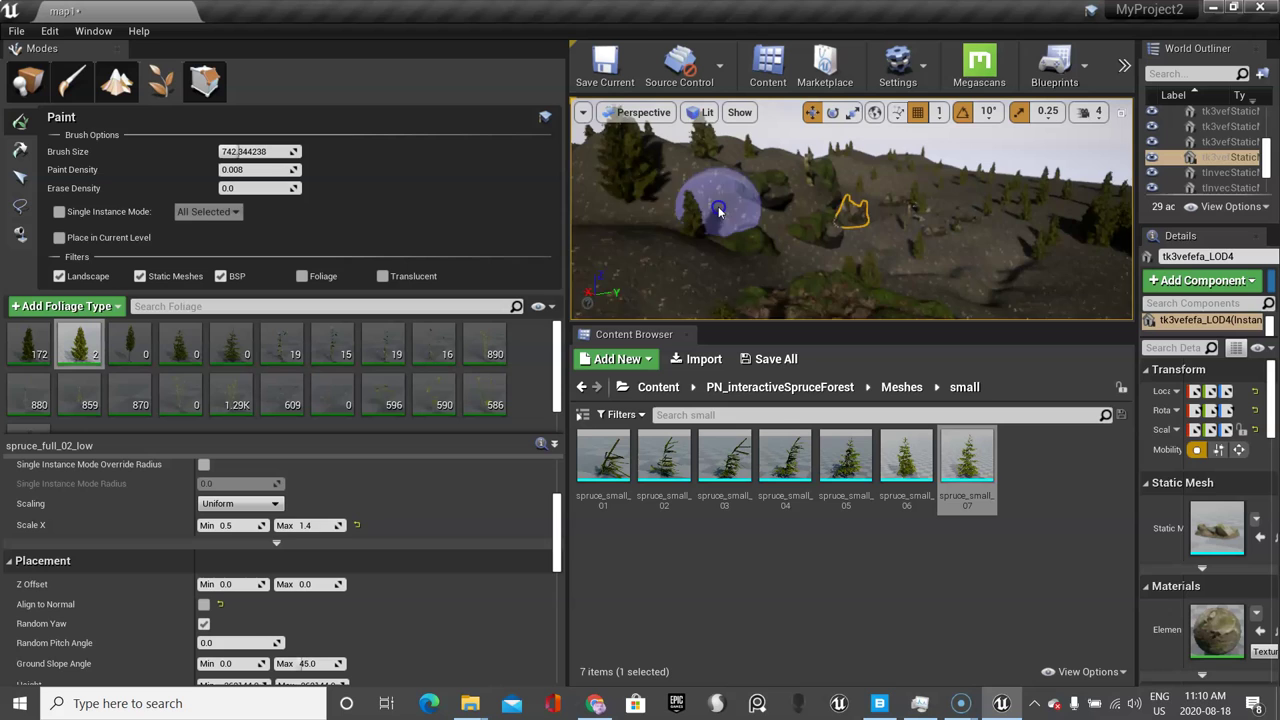
{"action": "left_click", "coordinate": [620, 296]}
{"action": "scroll", "coordinate": [622, 294], "scroll_direction": "down", "scroll_amount": 4}
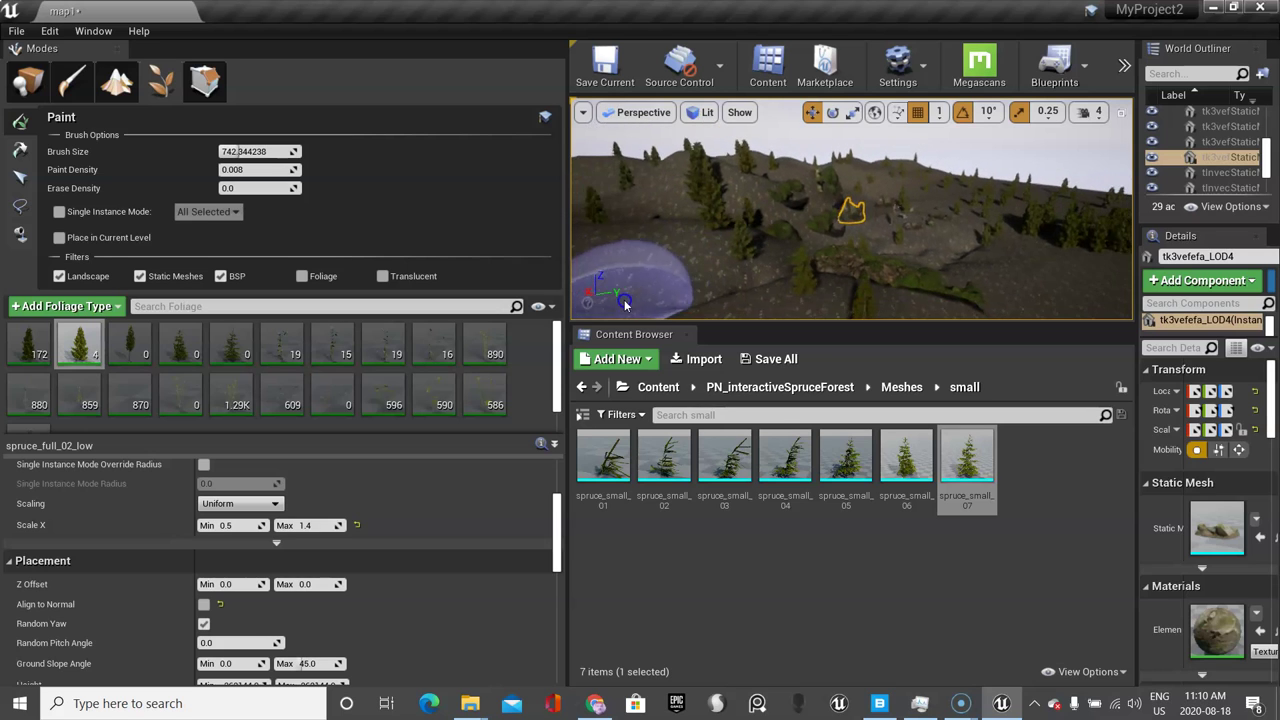
{"action": "left_click", "coordinate": [701, 273]}
{"action": "scroll", "coordinate": [700, 298], "scroll_direction": "down", "scroll_amount": 3}
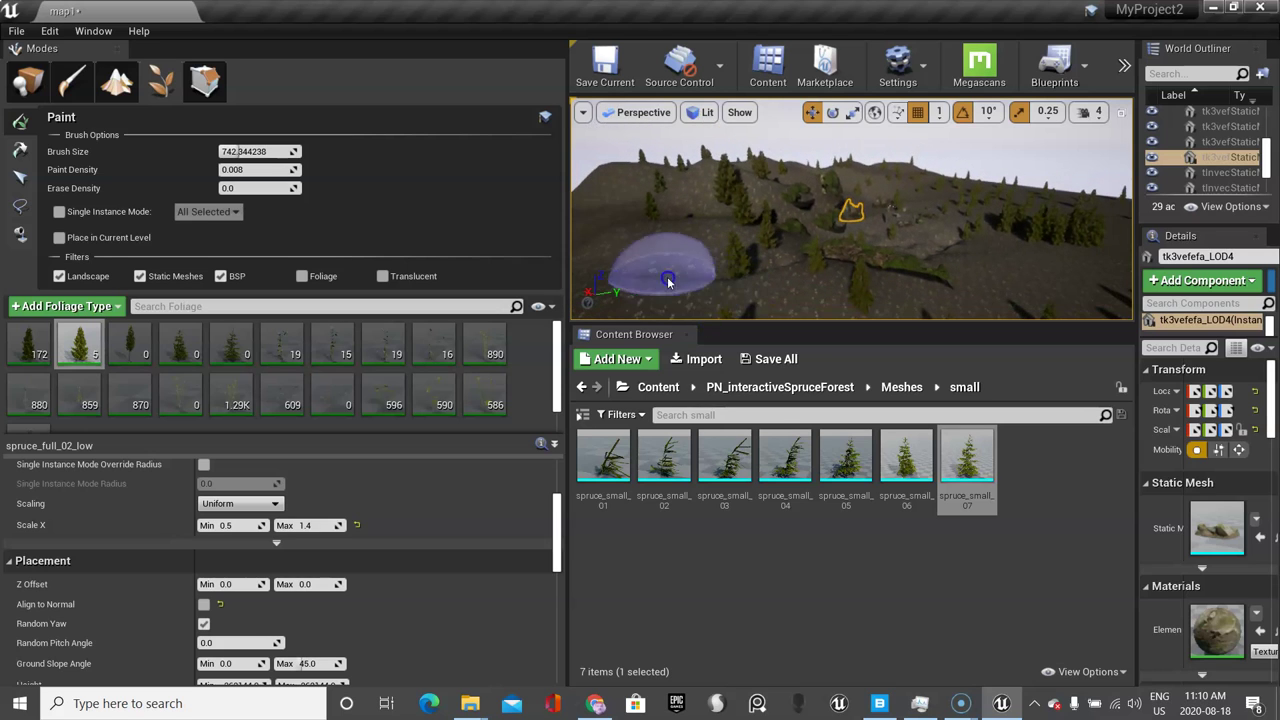
{"action": "mouse_move", "coordinate": [666, 280]}
{"action": "left_mouse_down"}
{"action": "mouse_move", "coordinate": [603, 167]}
{"action": "mouse_move", "coordinate": [609, 274]}
{"action": "mouse_move", "coordinate": [566, 280]}
{"action": "left_mouse_up"}
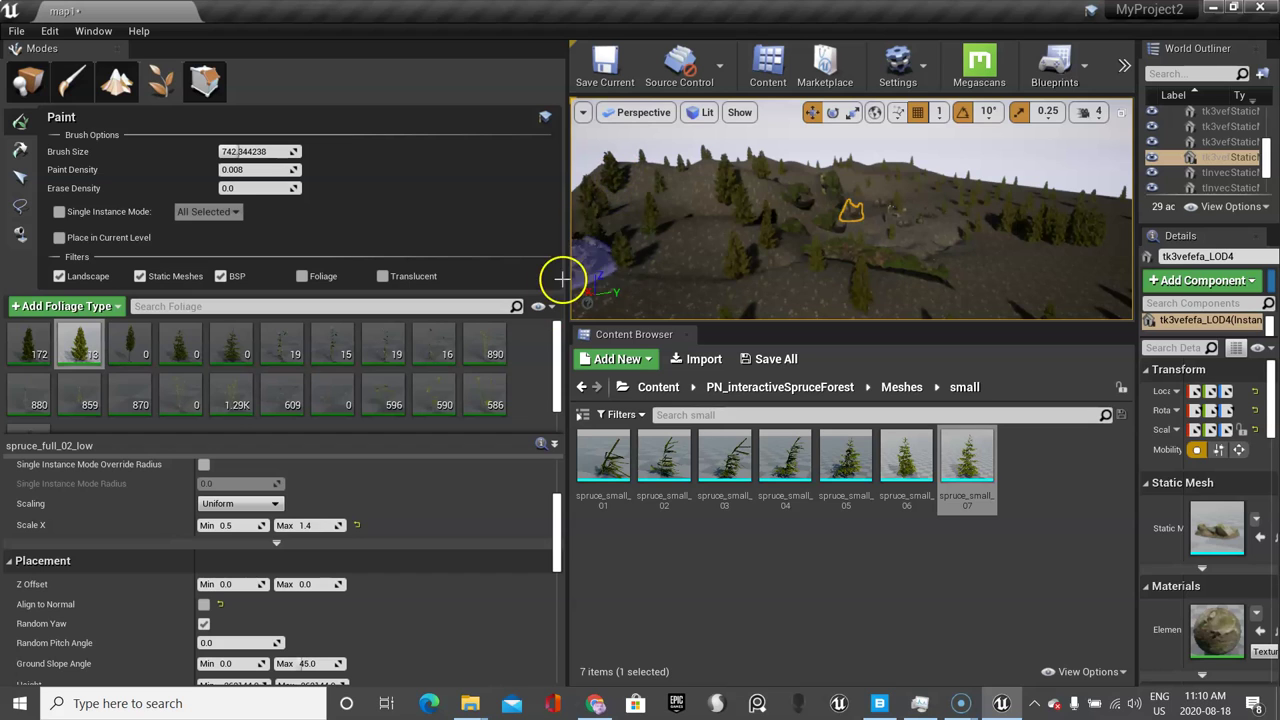
{"action": "scroll", "coordinate": [840, 200], "scroll_direction": "down", "scroll_amount": 4}
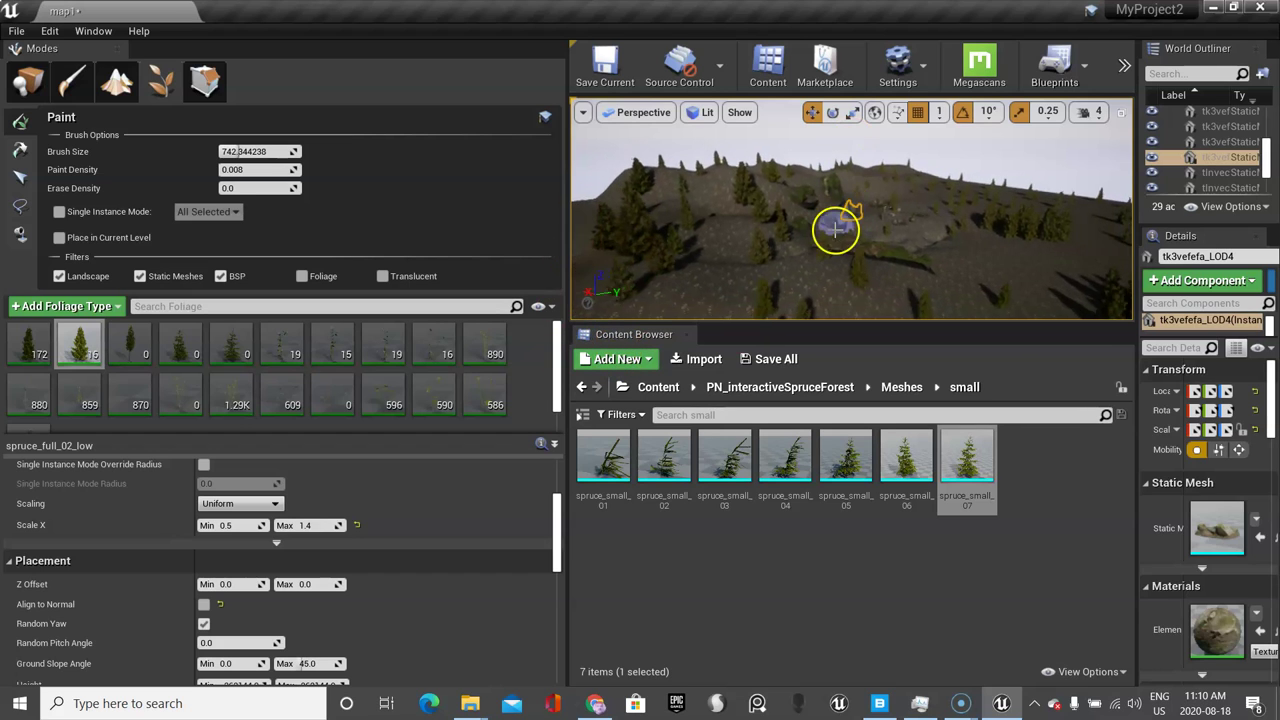
{"action": "mouse_move", "coordinate": [620, 234]}
{"action": "left_mouse_down"}
{"action": "mouse_move", "coordinate": [674, 320]}
{"action": "mouse_move", "coordinate": [980, 337]}
{"action": "mouse_move", "coordinate": [1077, 307]}
{"action": "mouse_move", "coordinate": [931, 325]}
{"action": "mouse_move", "coordinate": [931, 311]}
{"action": "left_mouse_up"}
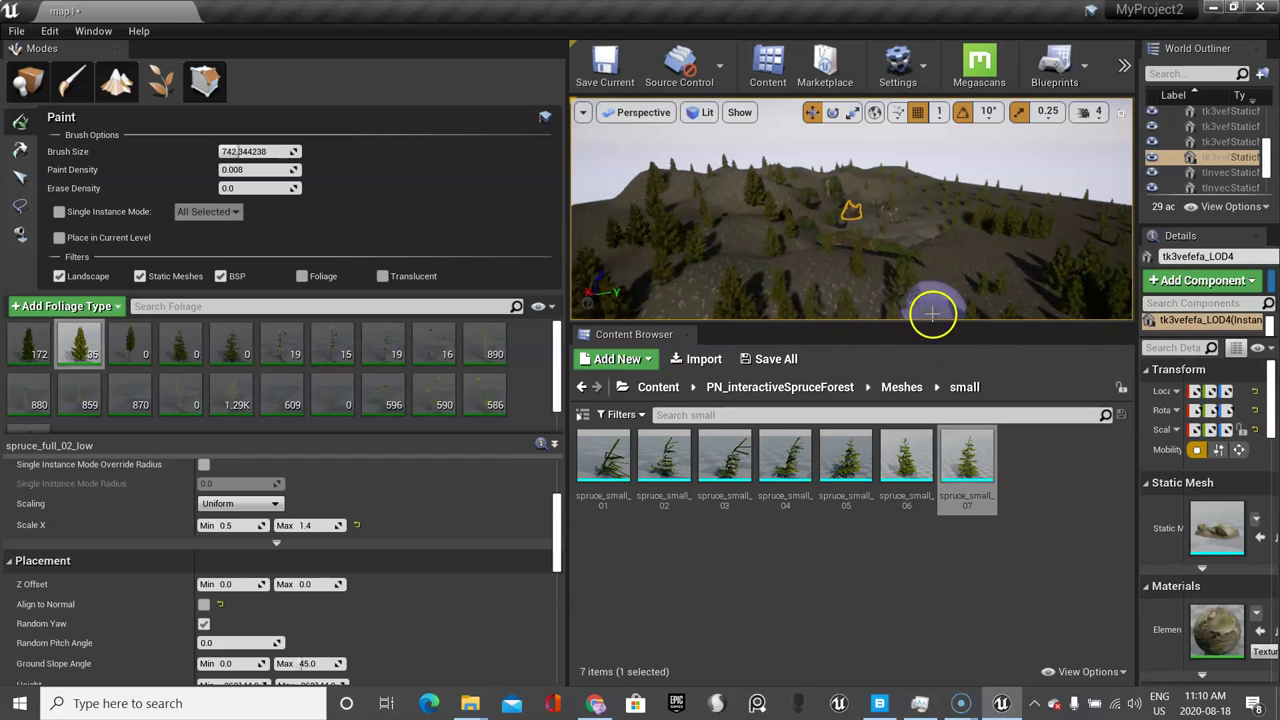
{"action": "scroll", "coordinate": [1014, 200], "scroll_direction": "down", "scroll_amount": 3}
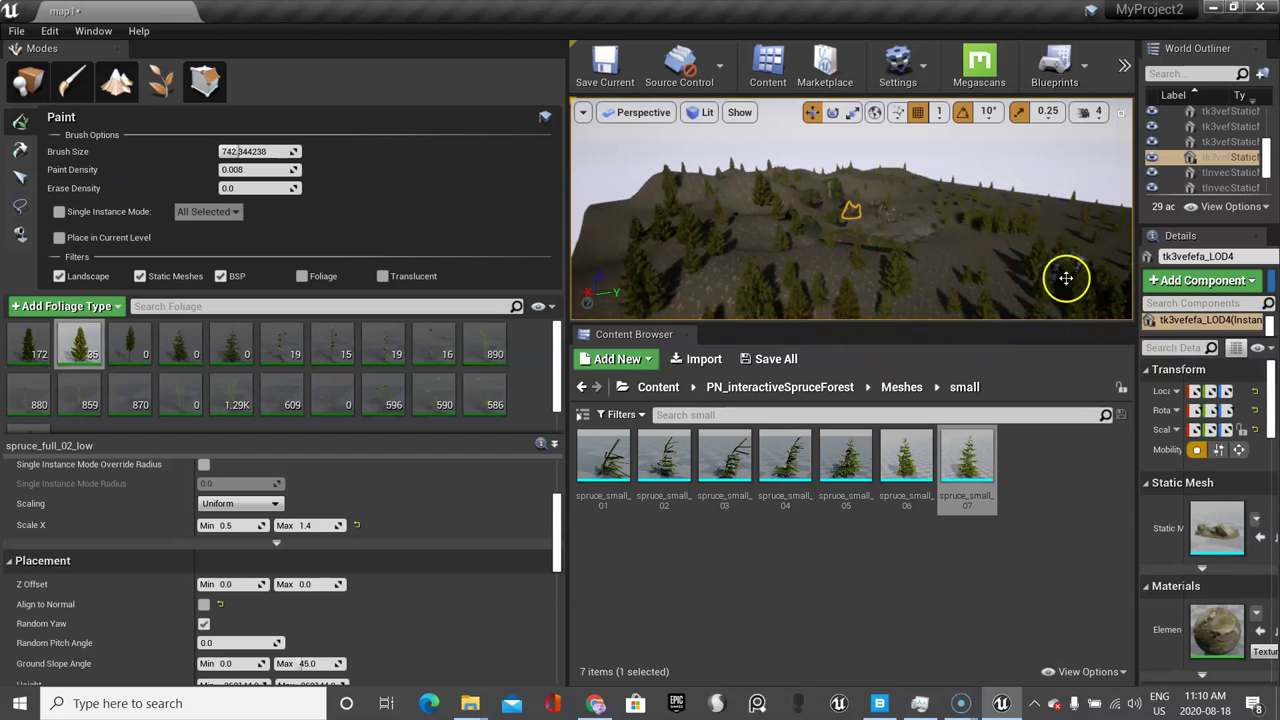
{"action": "mouse_move", "coordinate": [1059, 215]}
{"action": "left_mouse_down"}
{"action": "mouse_move", "coordinate": [1060, 234]}
{"action": "mouse_move", "coordinate": [974, 283]}
{"action": "left_mouse_up"}
{"action": "mouse_move", "coordinate": [1071, 256]}
{"action": "left_mouse_down"}
{"action": "mouse_move", "coordinate": [1068, 194]}
{"action": "mouse_move", "coordinate": [1037, 202]}
{"action": "mouse_move", "coordinate": [930, 173]}
{"action": "left_mouse_up"}
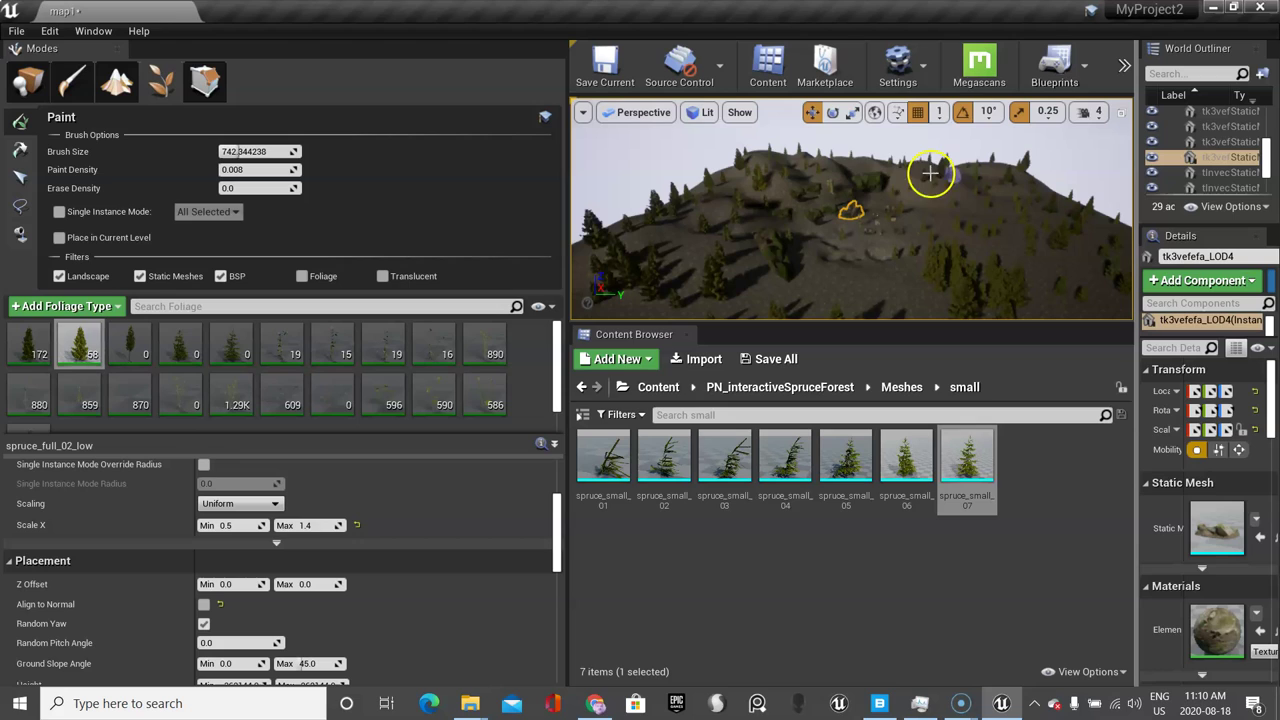